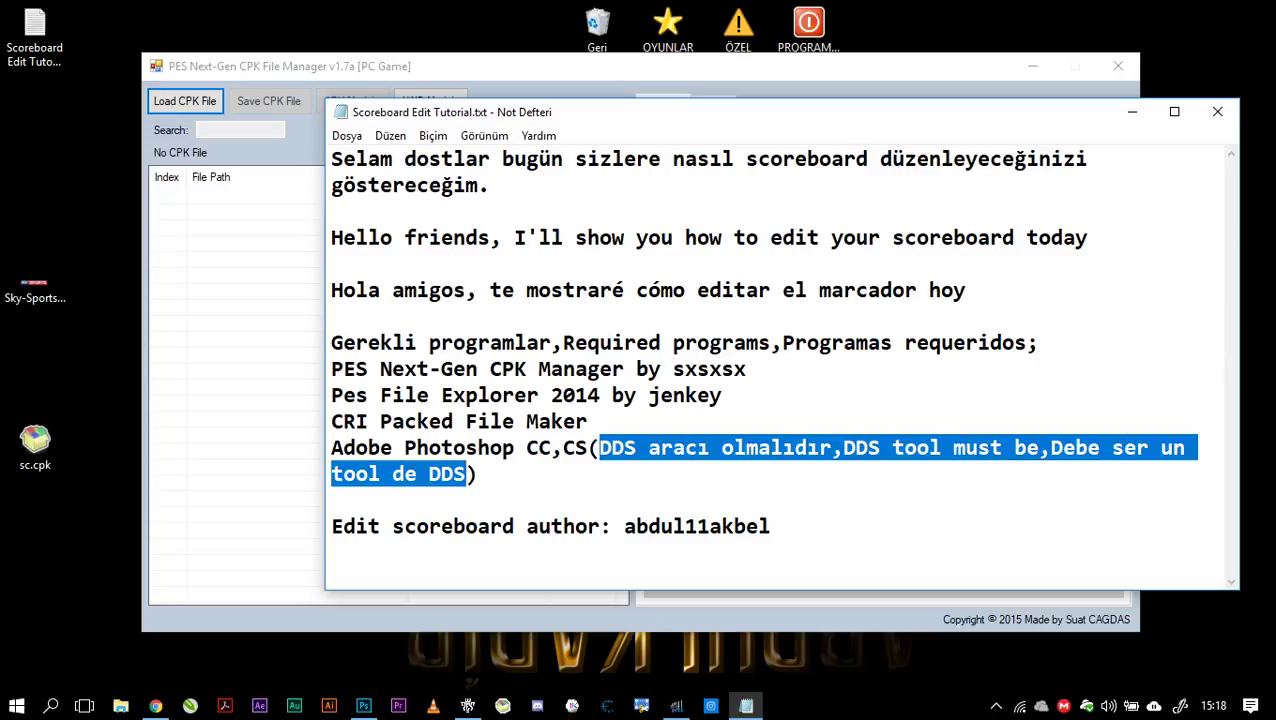
left_click_drag(332, 526, 770, 526)
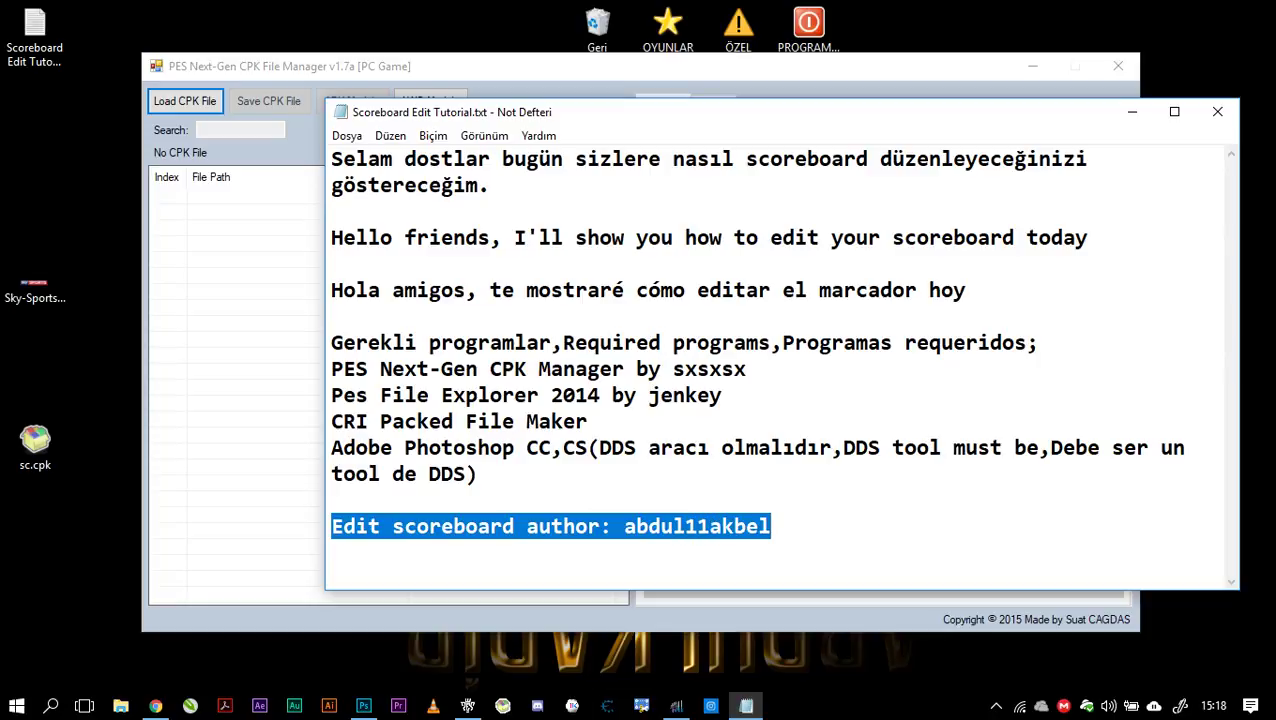
left_click_drag(624, 526, 770, 526)
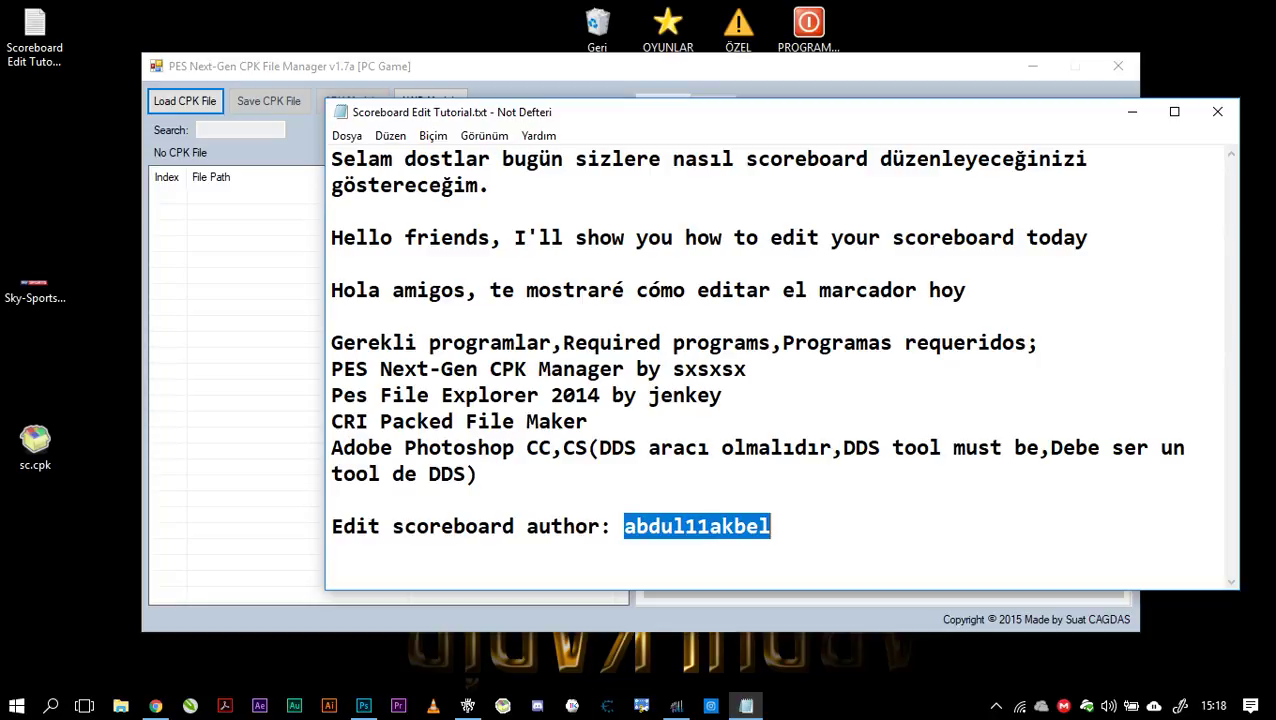
- Minimize the tutorial notes and load sc.cpk from the desktop into PES Next-Gen CPK File Manager
left_click(1132, 111)
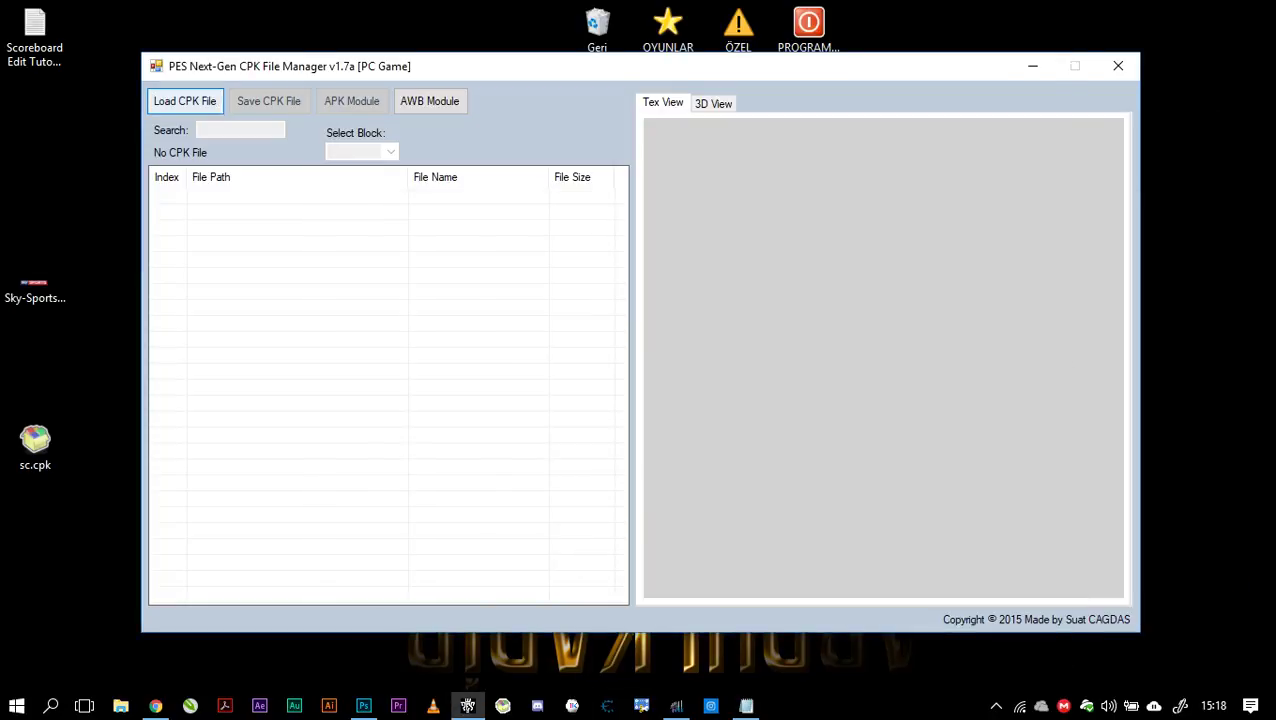
left_click(185, 101)
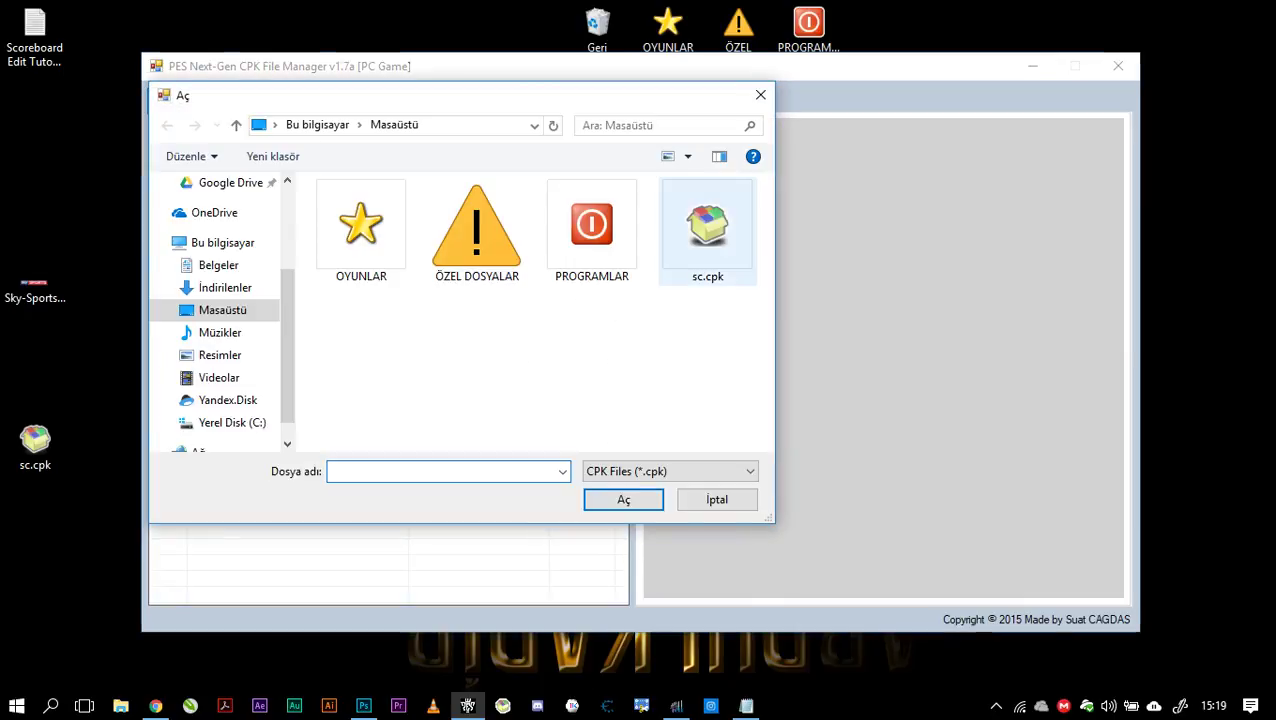
double_click(707, 228)
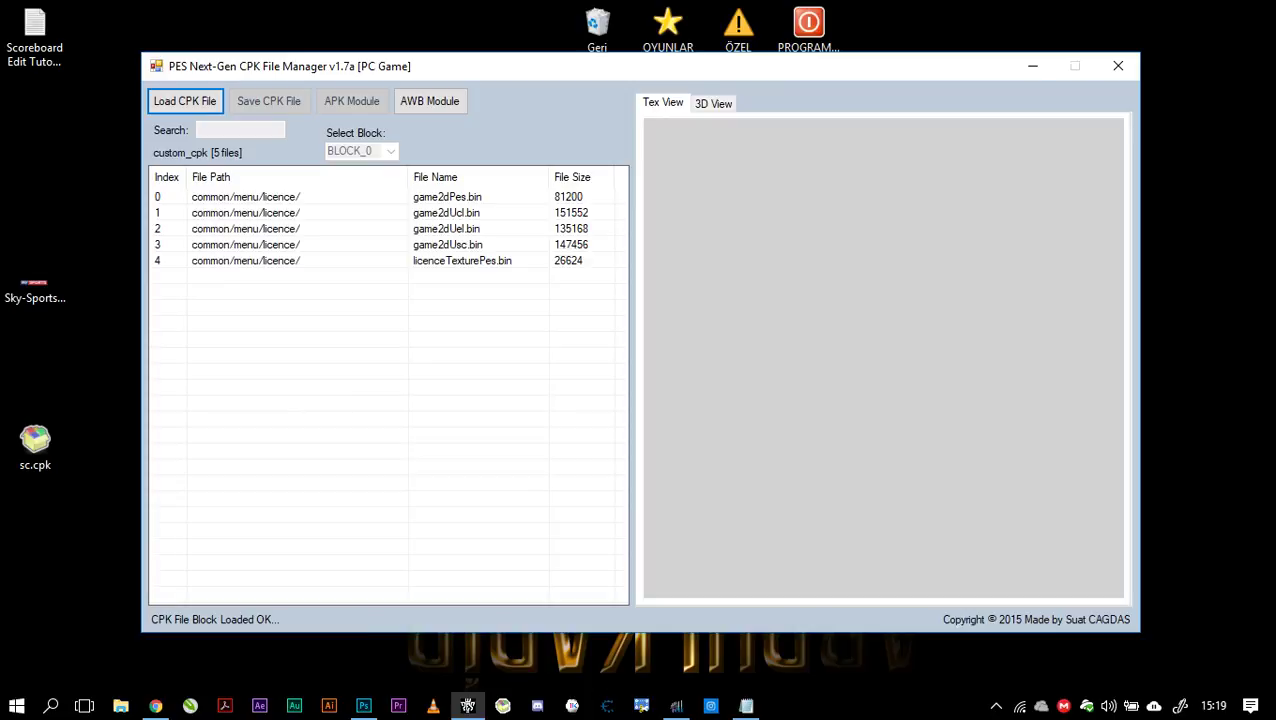
- Export licenceTexturePes.bin from the loaded CPK to the desktop as an APK texture block
left_click(300, 260)
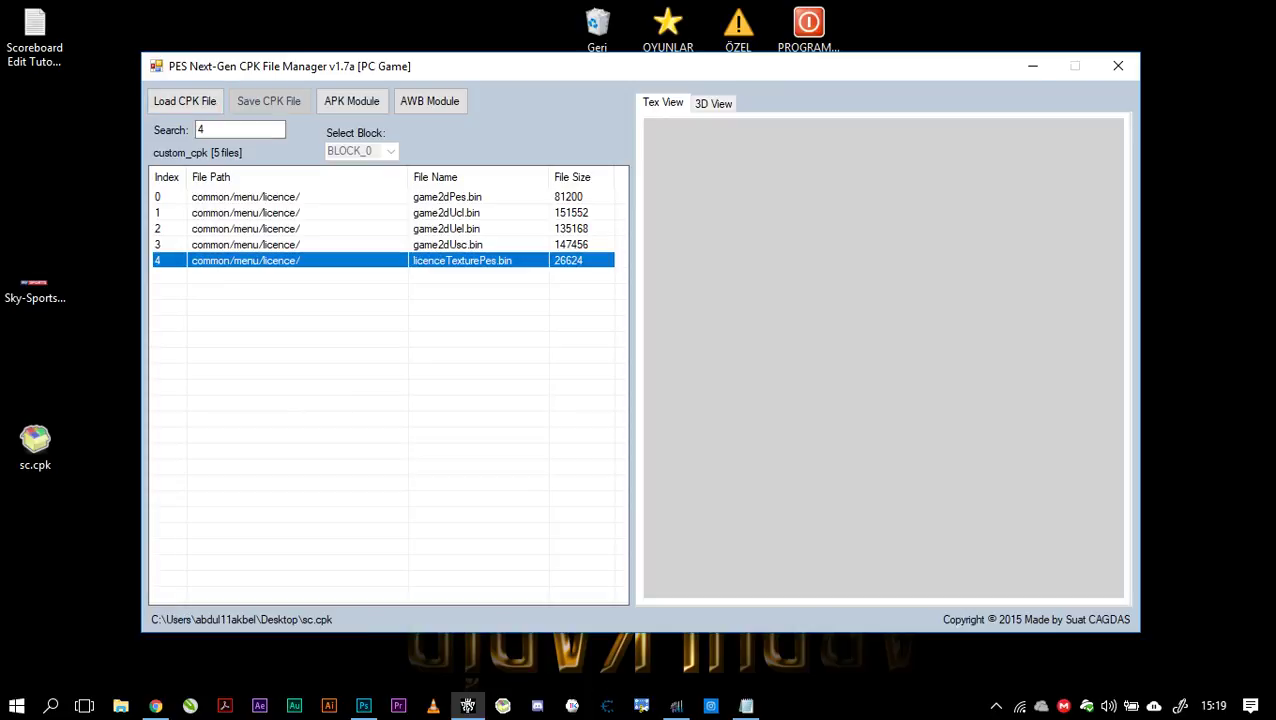
right_click(302, 260)
left_click(360, 375)
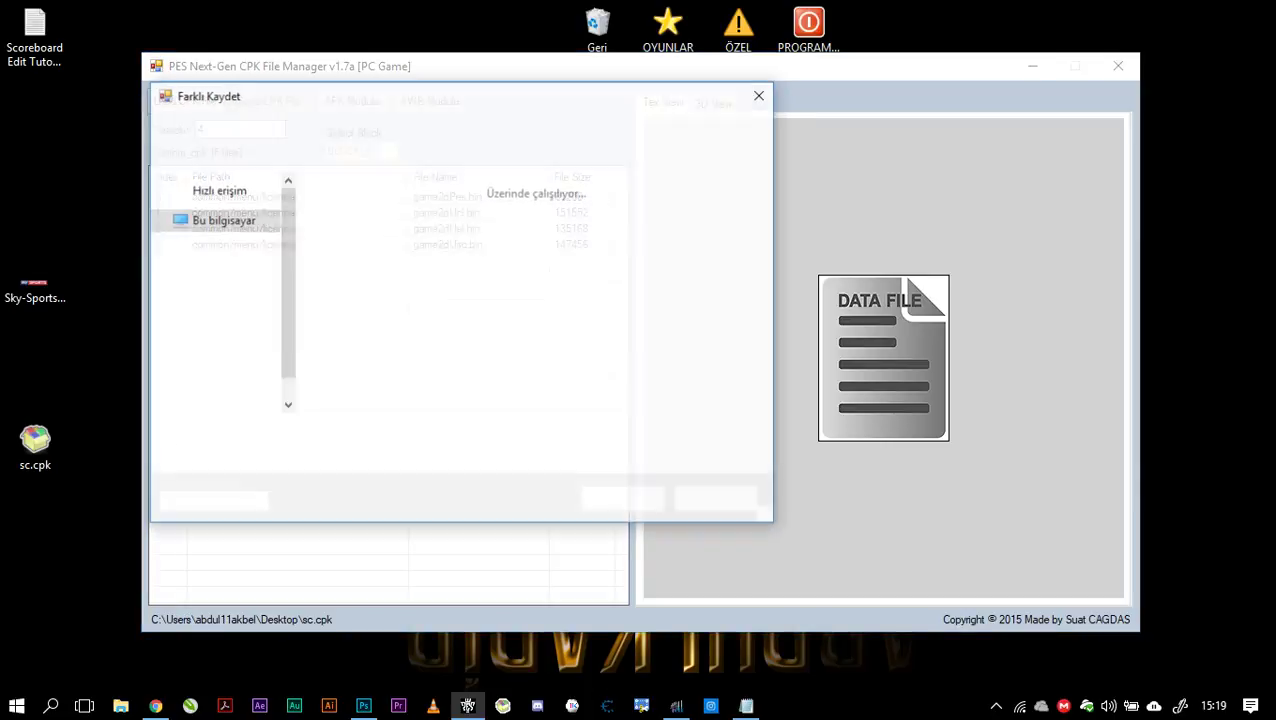
key("Return")
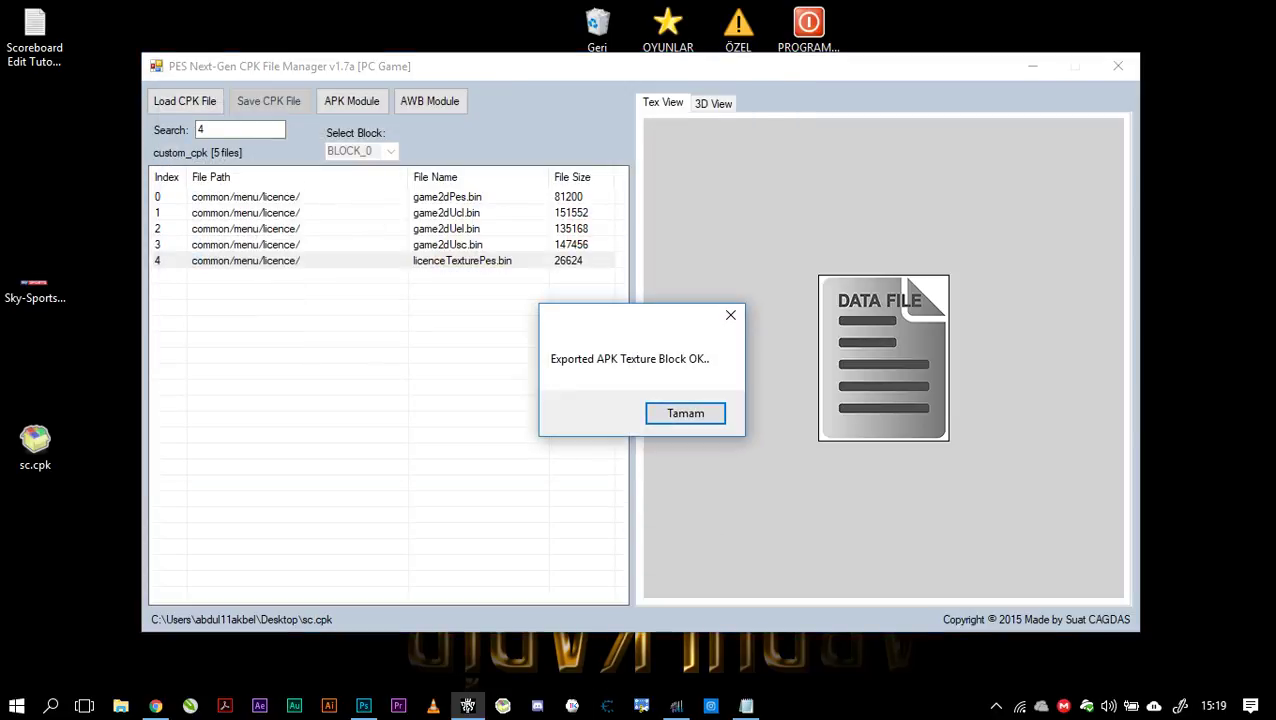
left_click(684, 413)
- Switch to PES File Explorer 2014 and open licenceTexturePes.apk from the desktop, using the PES2014 APK file type
left_click(35, 115)
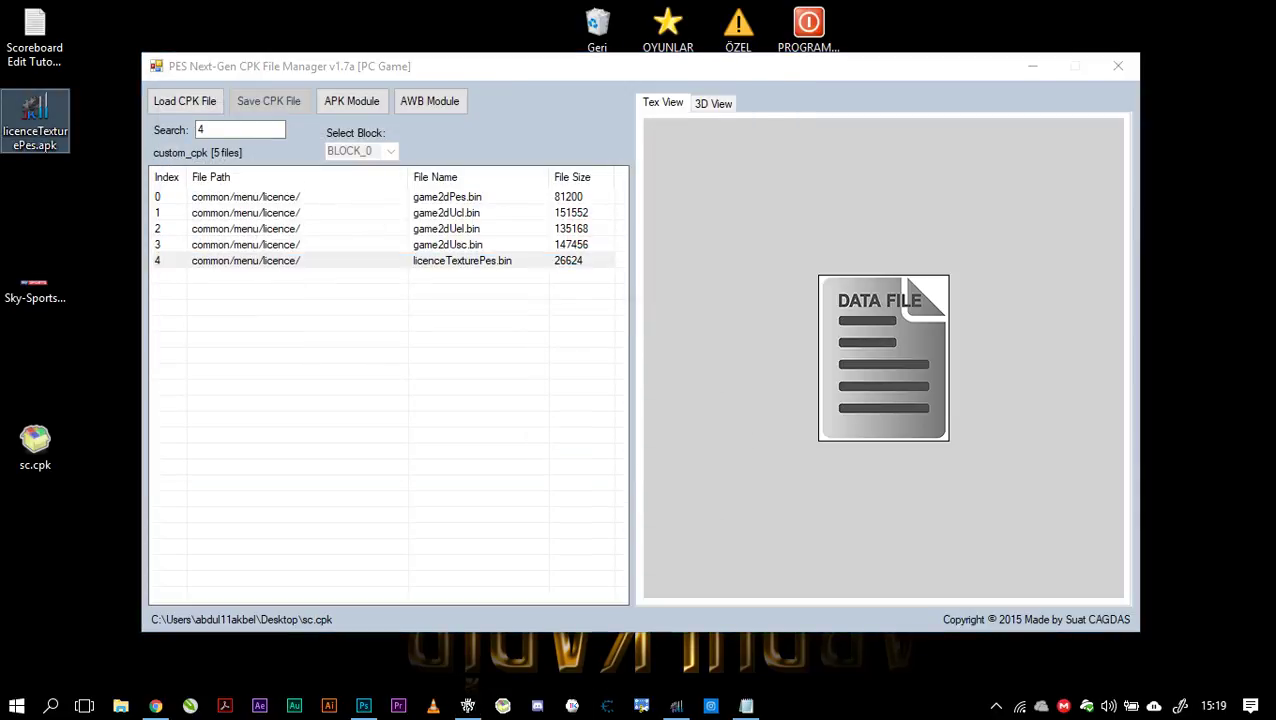
left_click(676, 705)
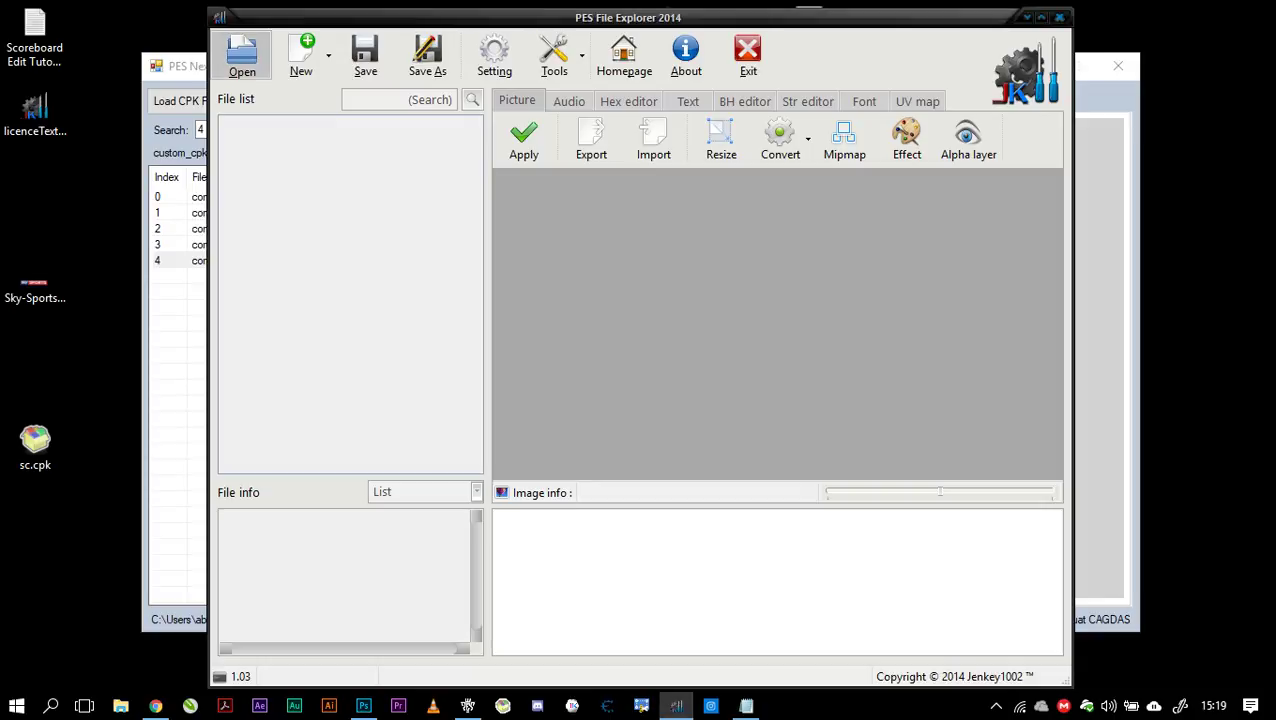
left_click(242, 55)
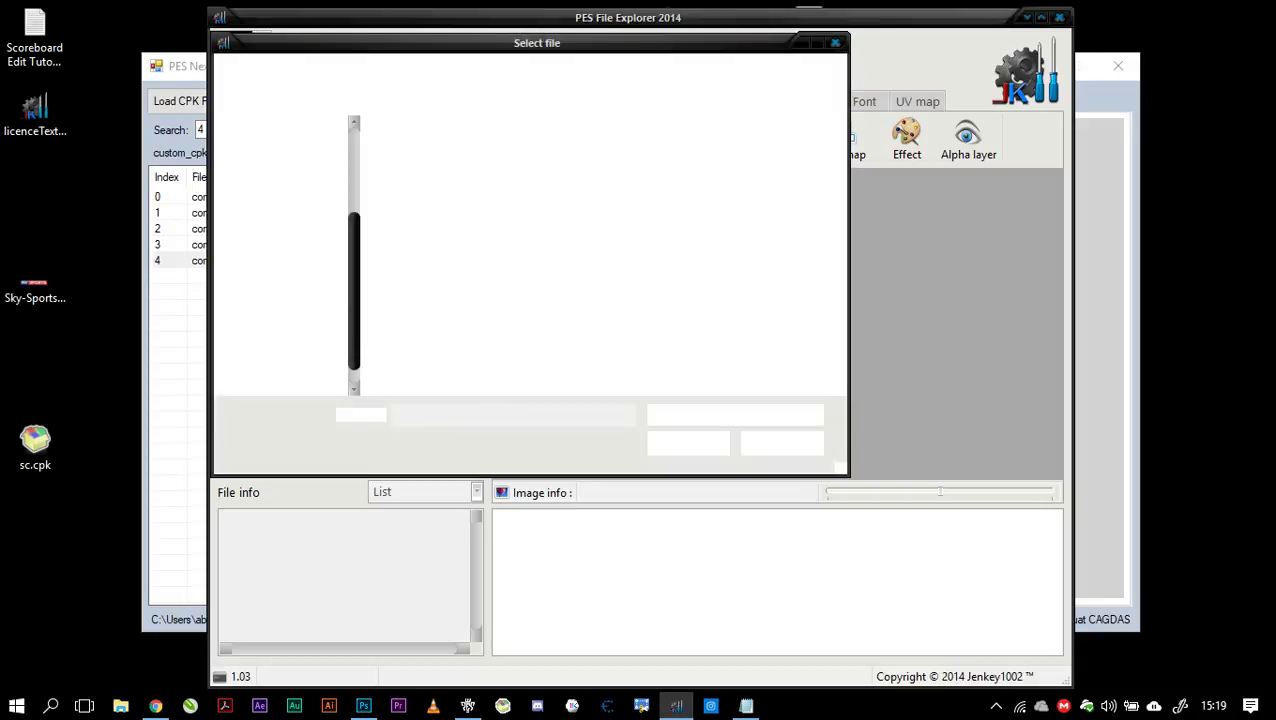
left_click(737, 415)
left_click(699, 476)
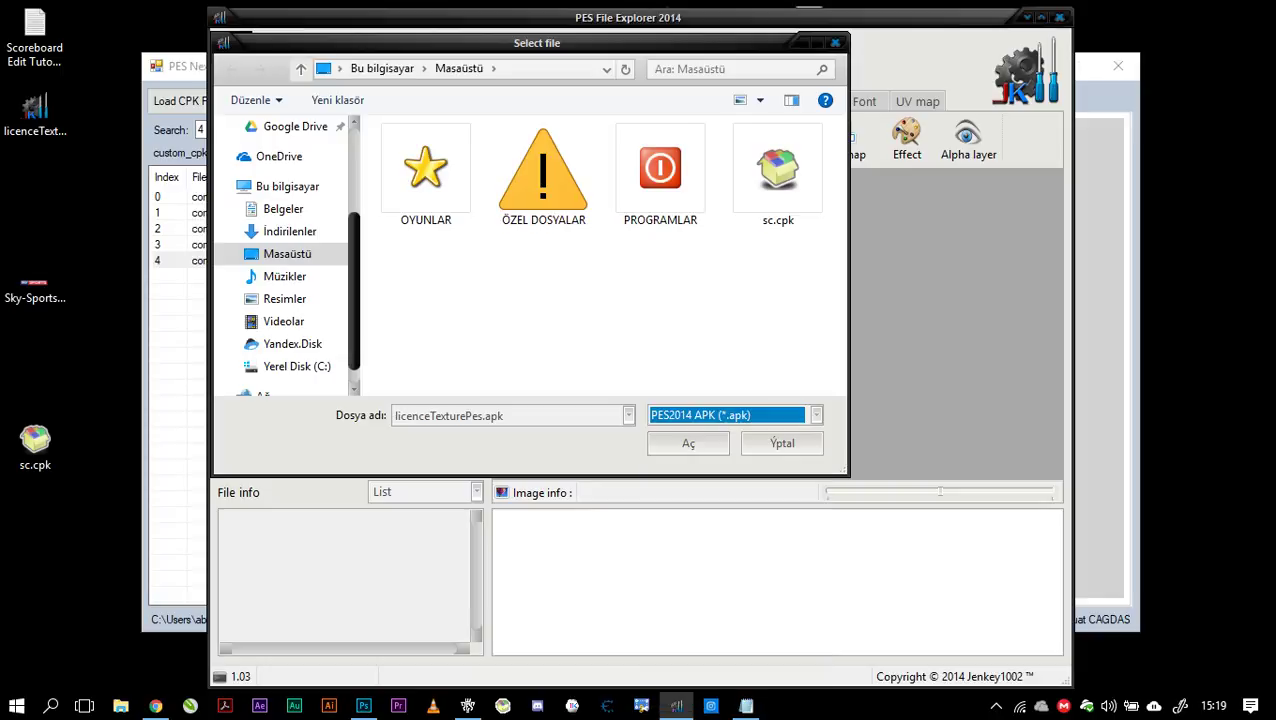
double_click(778, 175)
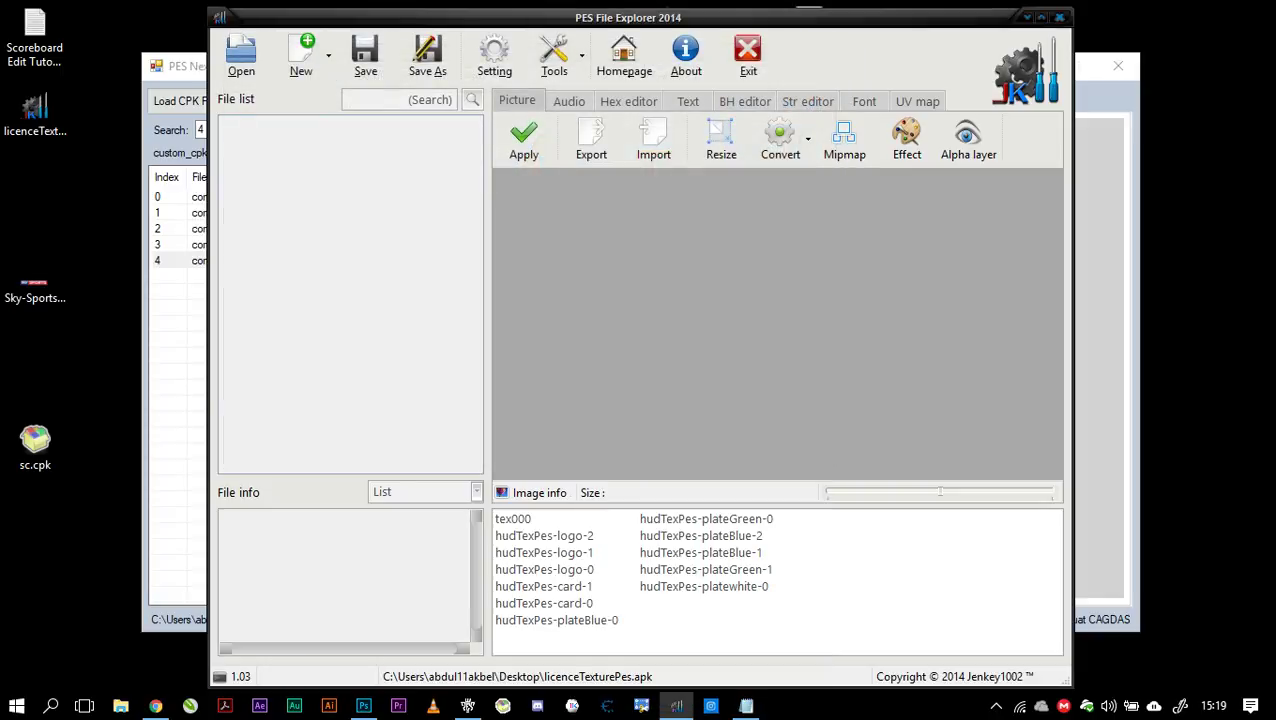
- Export the tex000 texture to the desktop as a PNG image named tex000
left_click(513, 519)
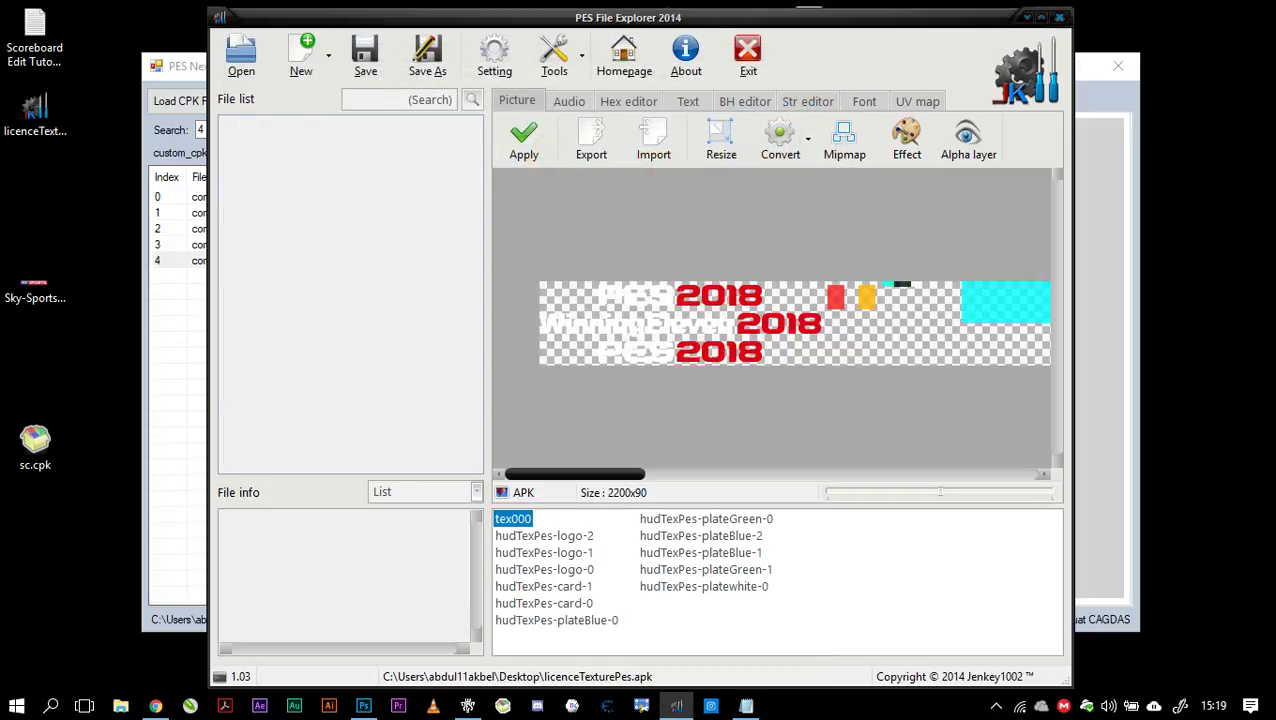
left_click(591, 139)
left_click(592, 140)
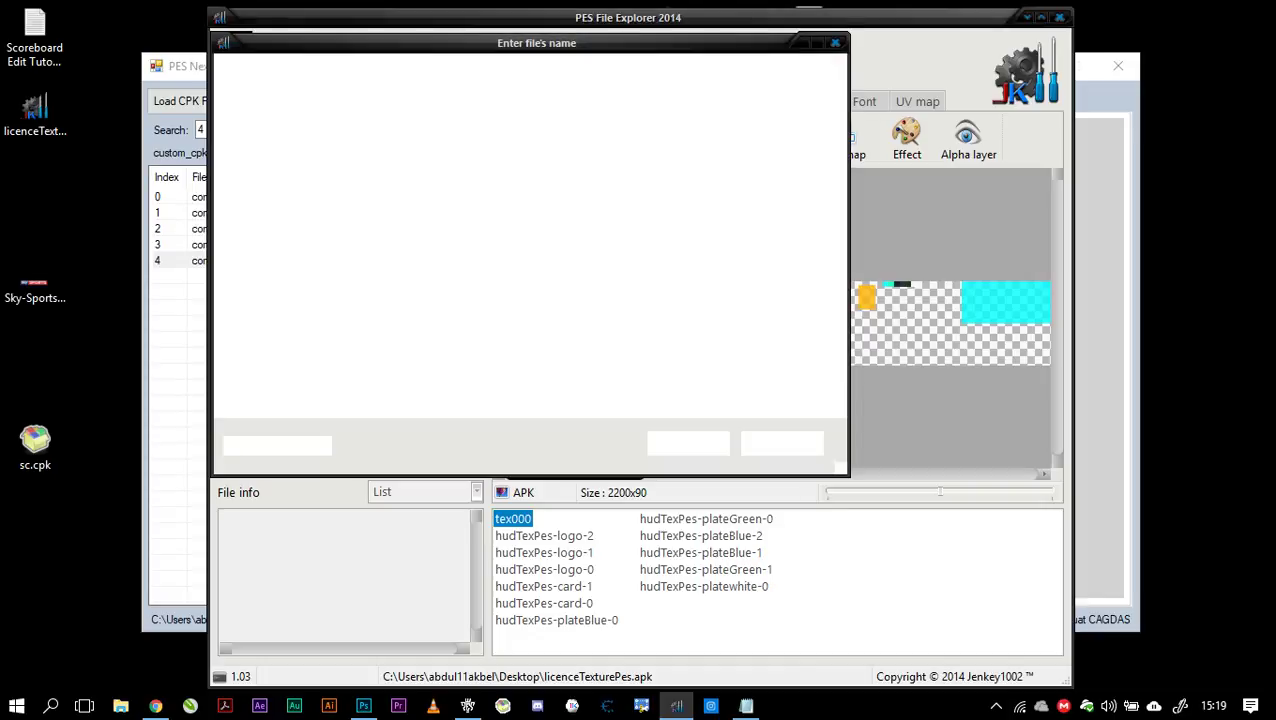
type("tex000")
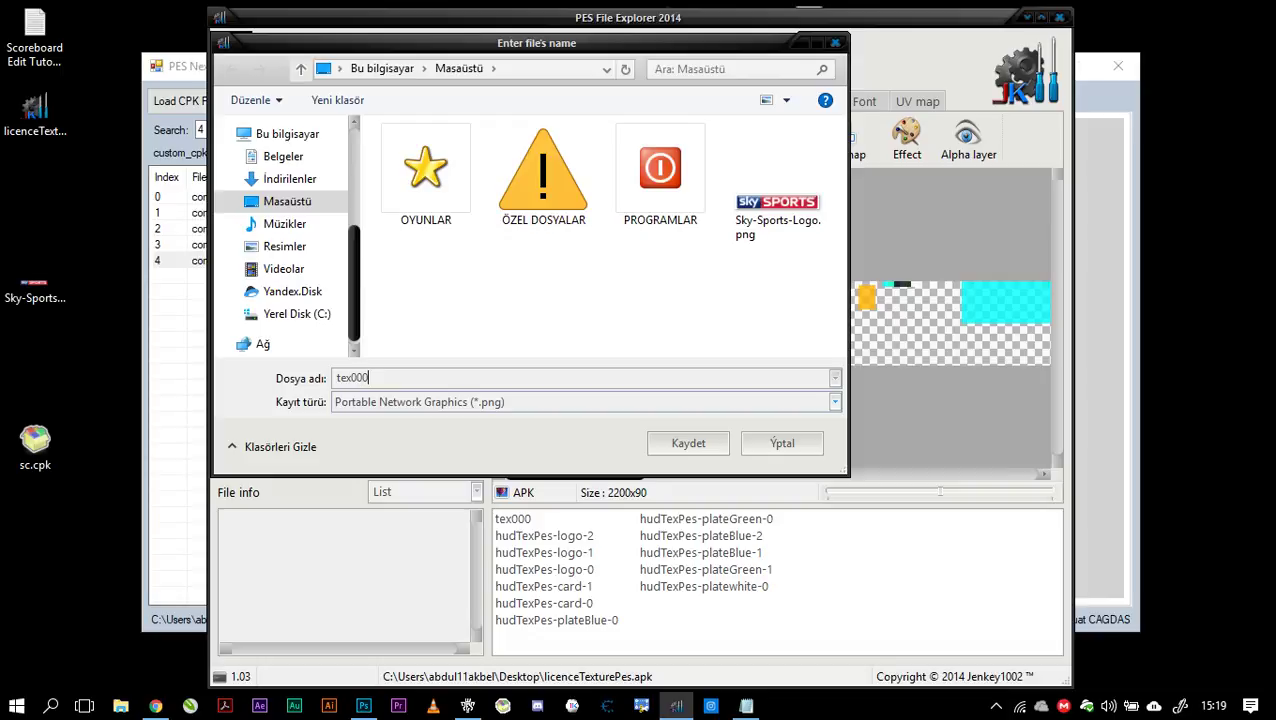
key("Return")
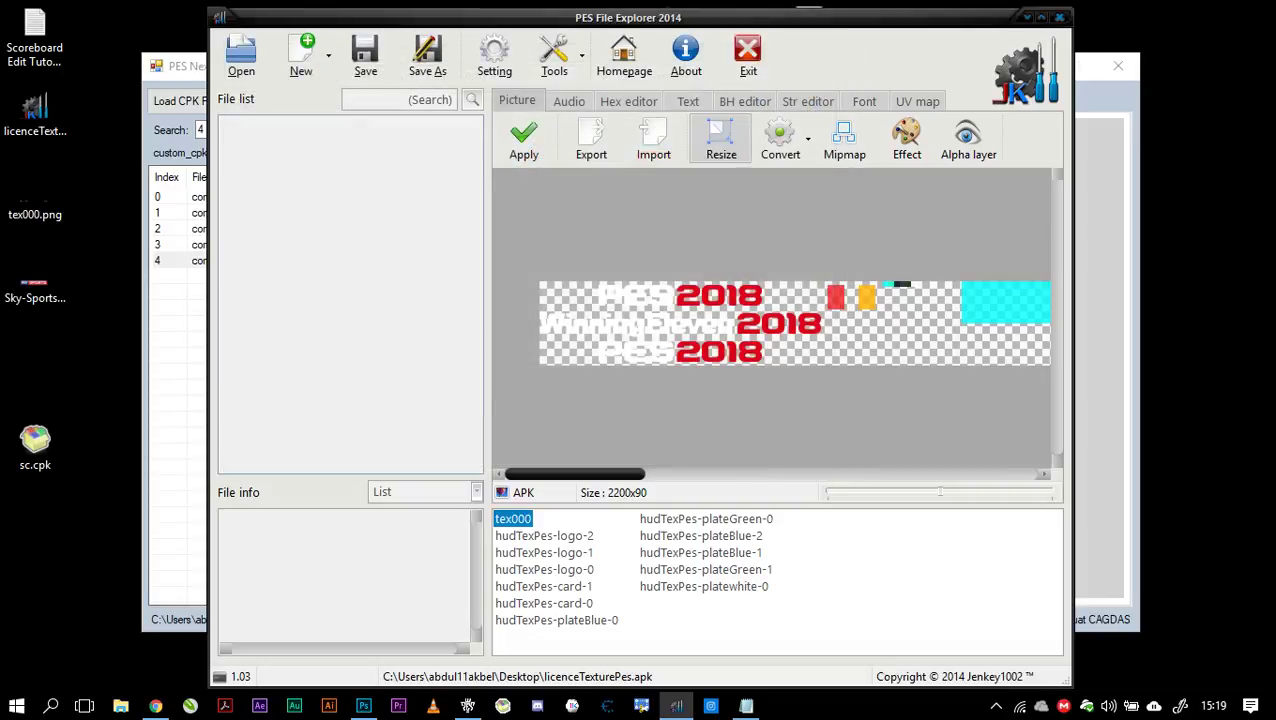
- Minimize the open windows and open tex000.png from the desktop in Photoshop
left_click(1027, 17)
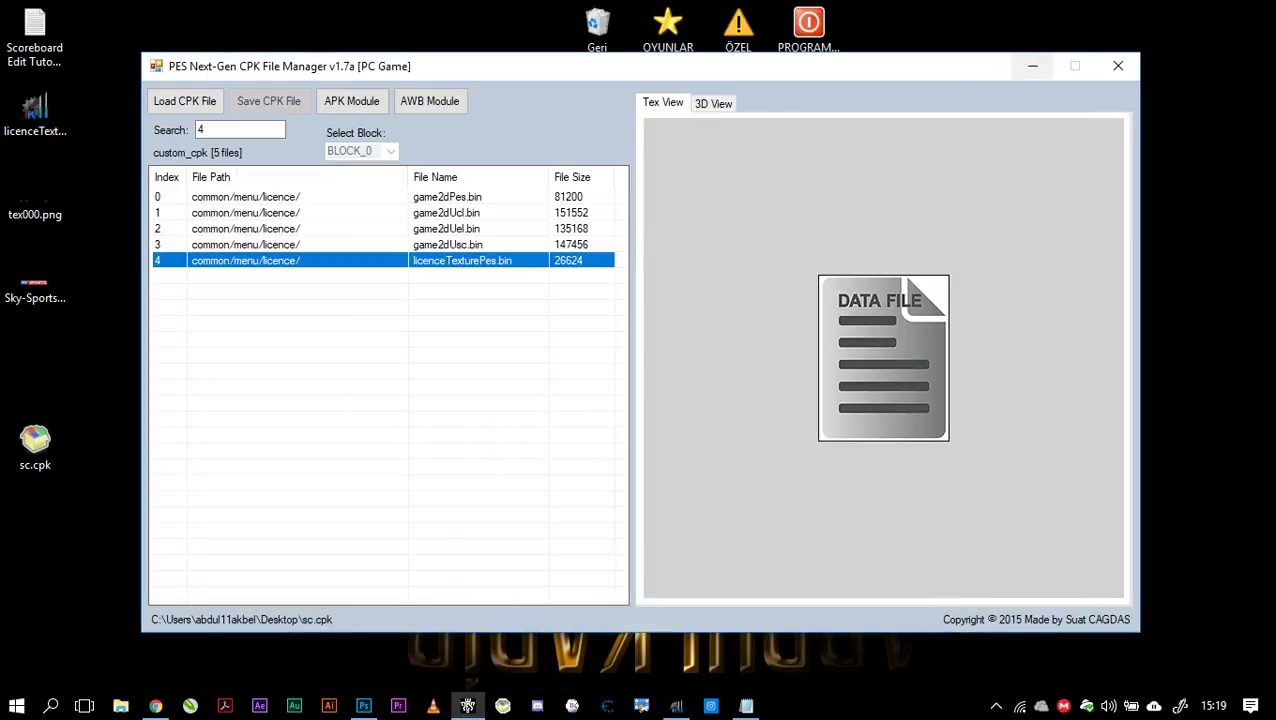
left_click(1030, 66)
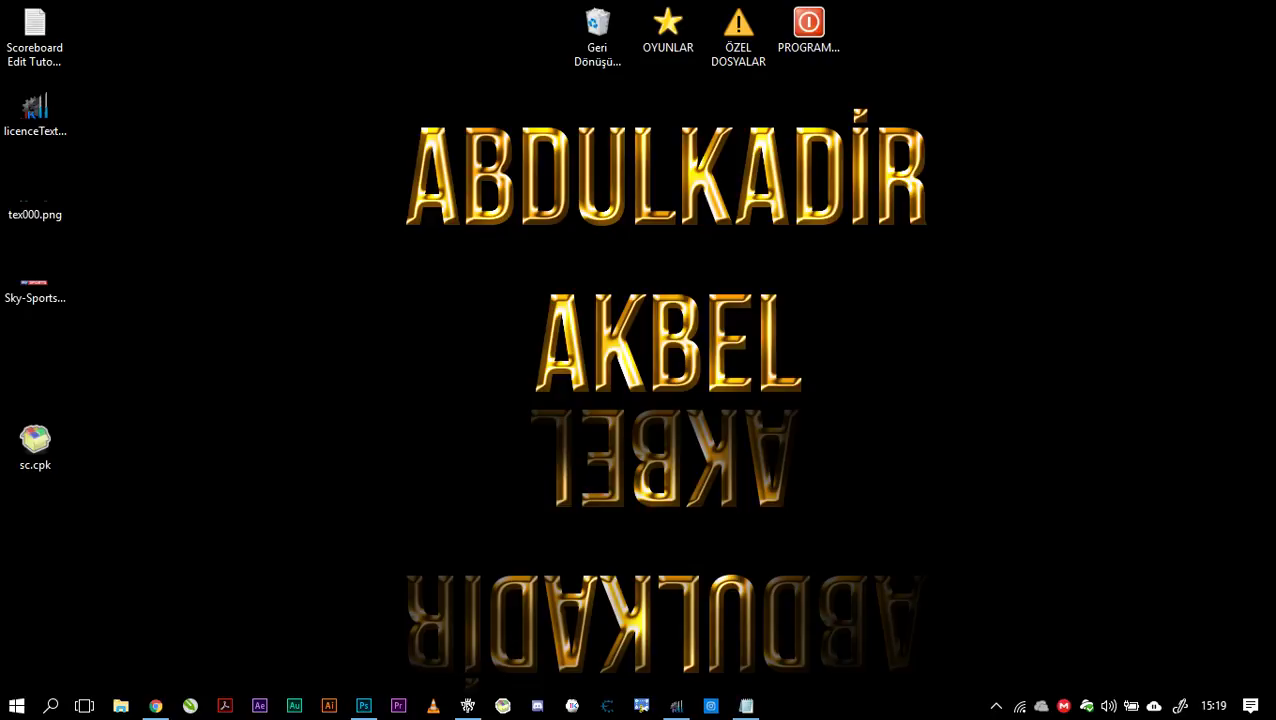
left_click_drag(35, 197, 391, 553)
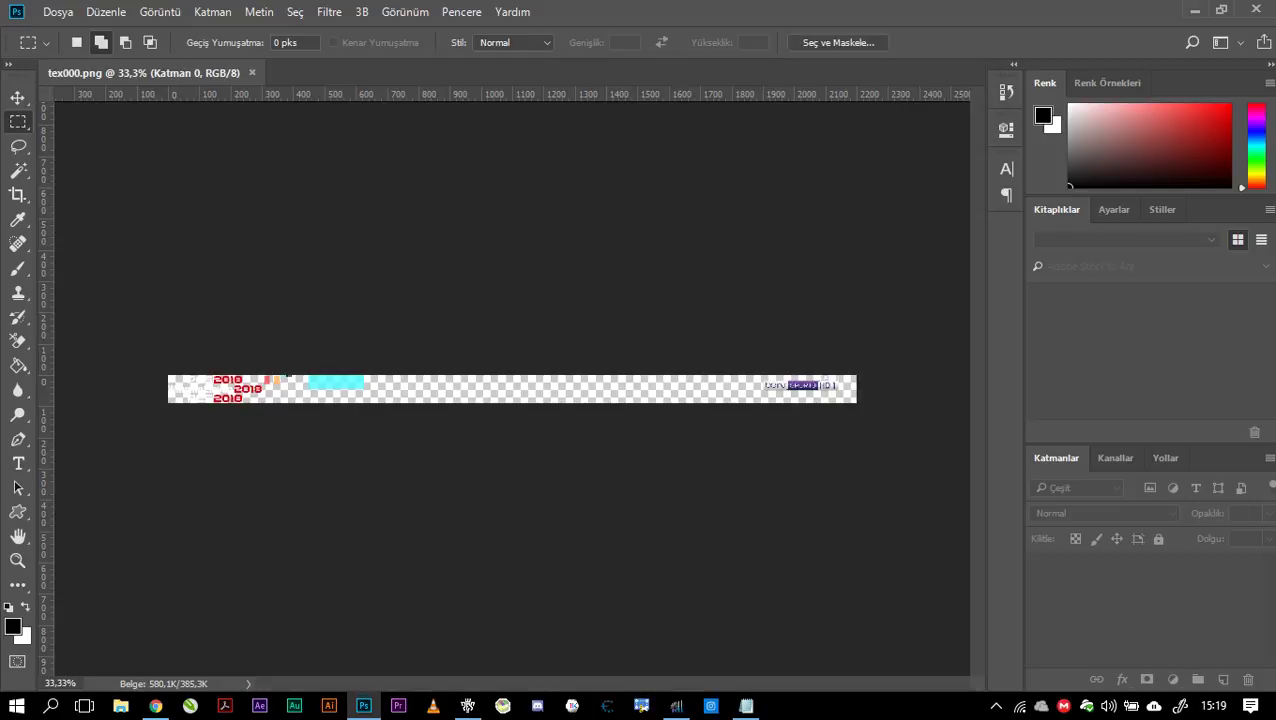
- Place Sky-Sports-Logo.png from the desktop as an embedded image in the tex000 document
scroll(917, 424, "up", 2)
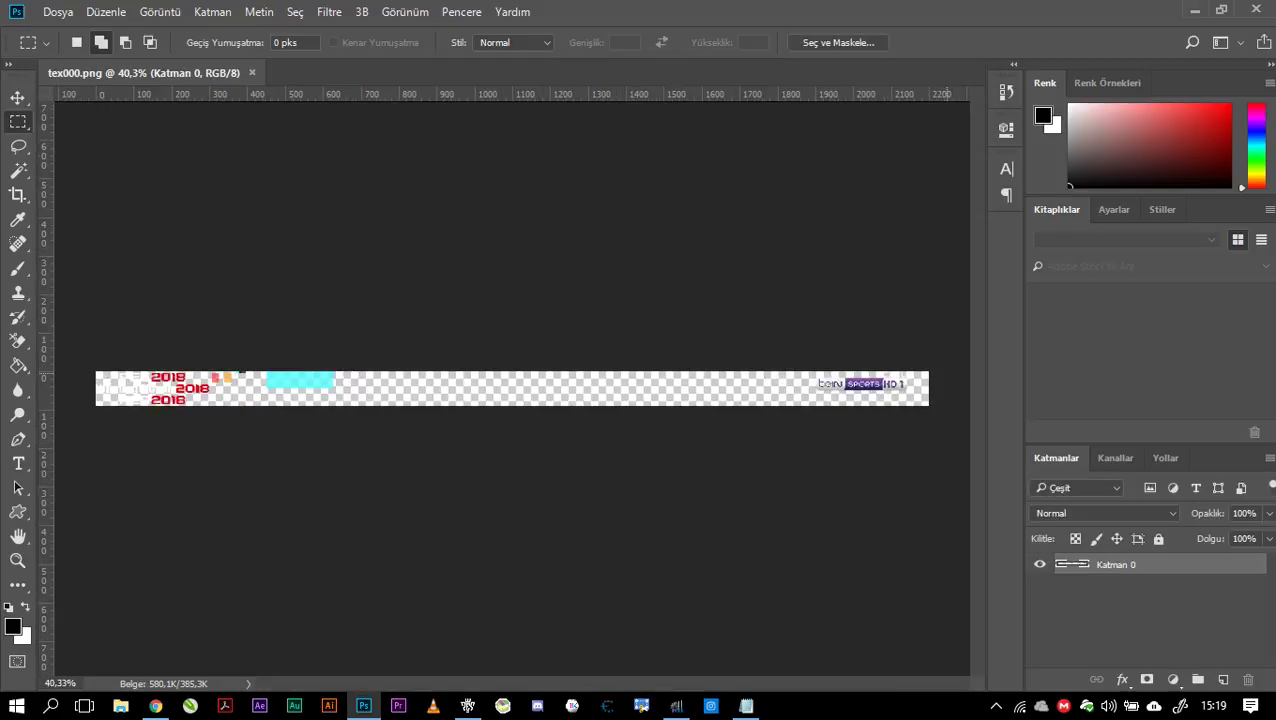
scroll(920, 395, "up", 13)
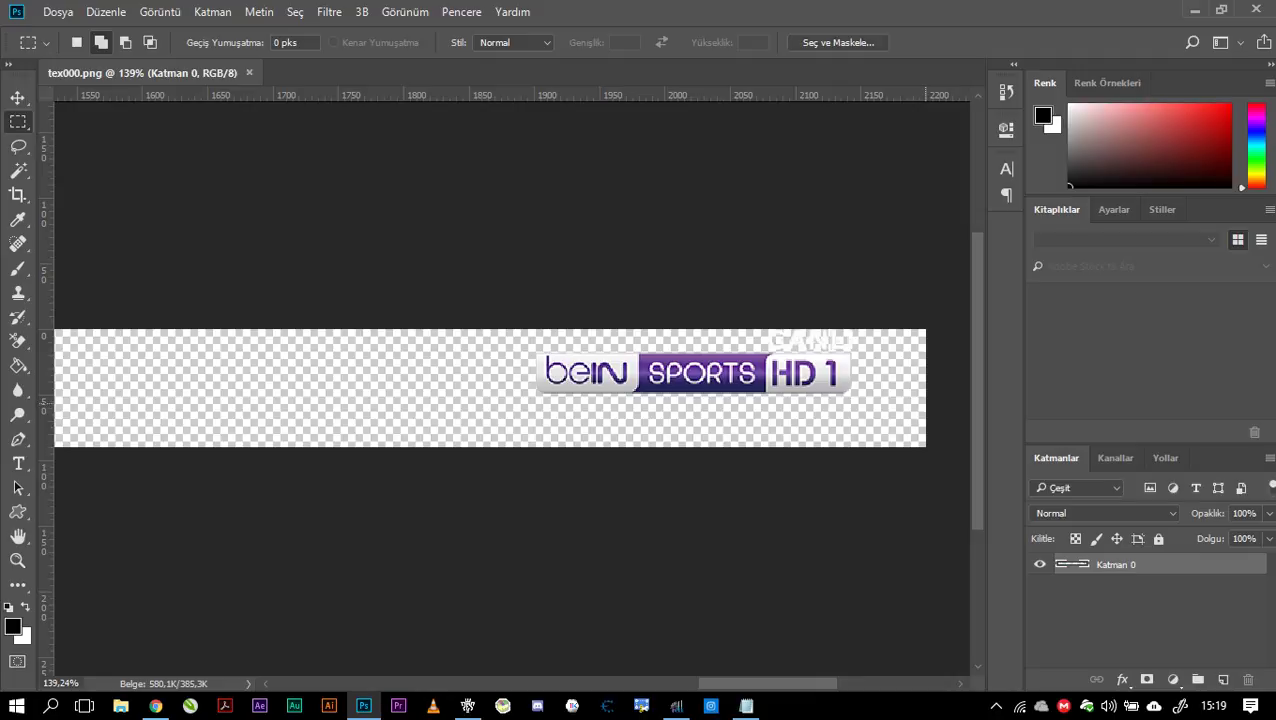
scroll(490, 420, "up", 3)
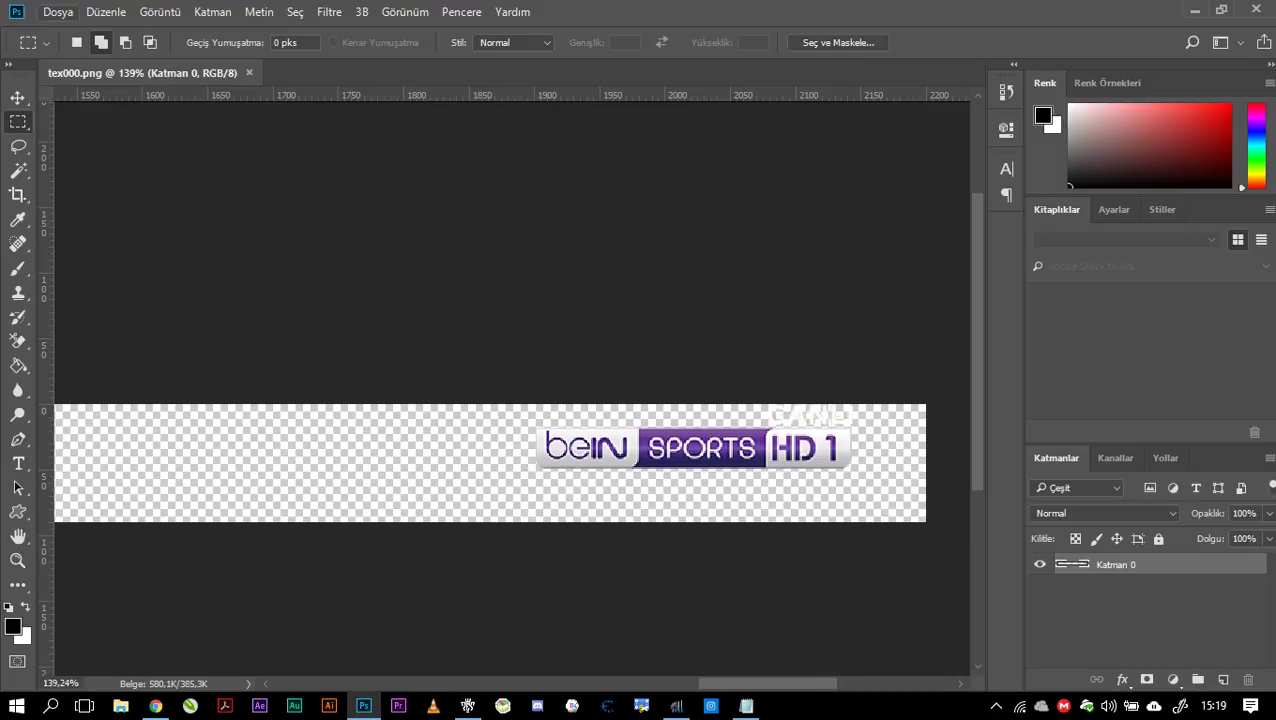
left_click(57, 12)
left_click(100, 359)
left_click(450, 284)
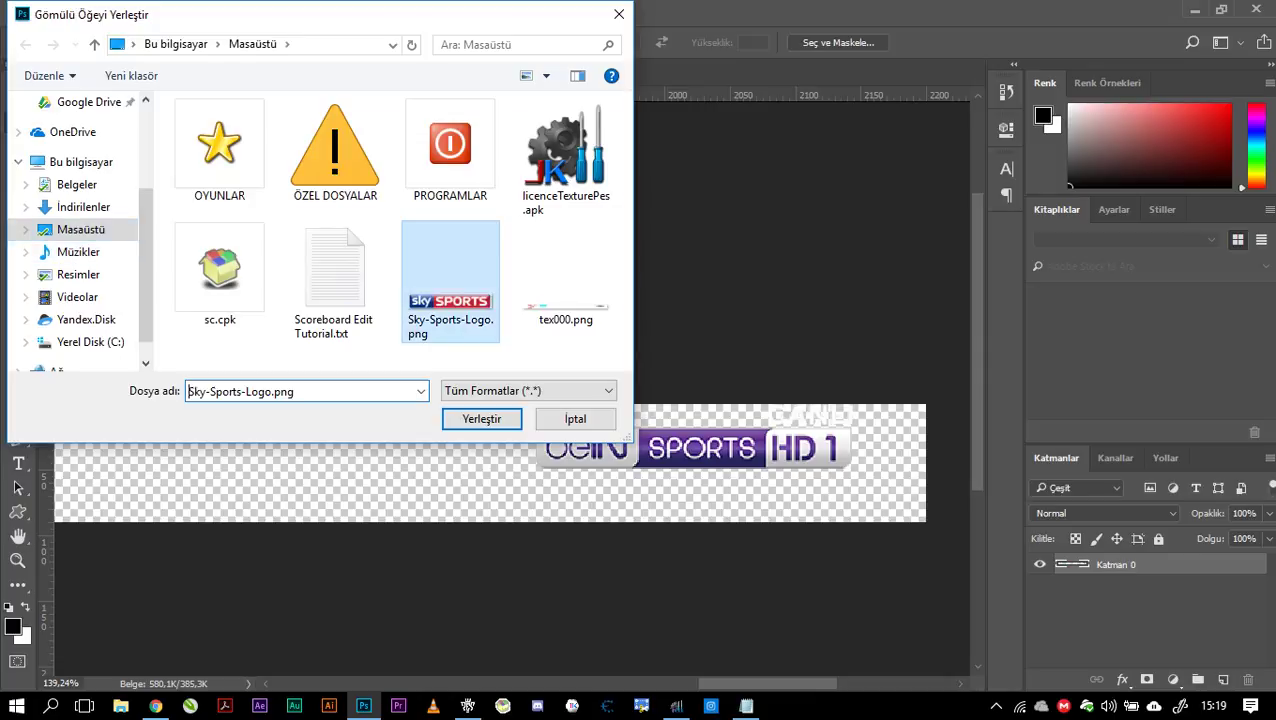
key("Return")
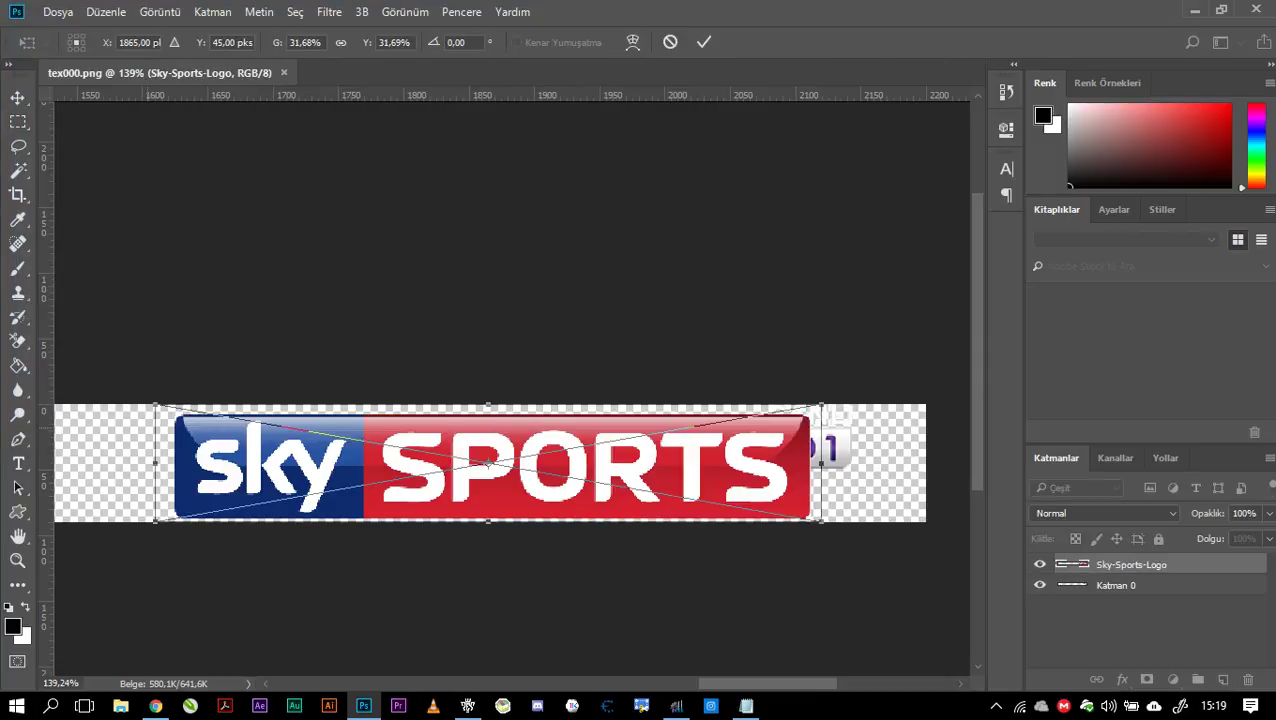
- Scale down the placed Sky Sports logo and move it over the beIN SPORTS HD 1 logo
left_click_drag(155, 405, 336, 437)
left_click_drag(640, 488, 822, 520)
left_click_drag(336, 443, 577, 459)
- Make a rectangular selection enclosing the beIN SPORTS HD 1 logo and the white text above it
key("m")
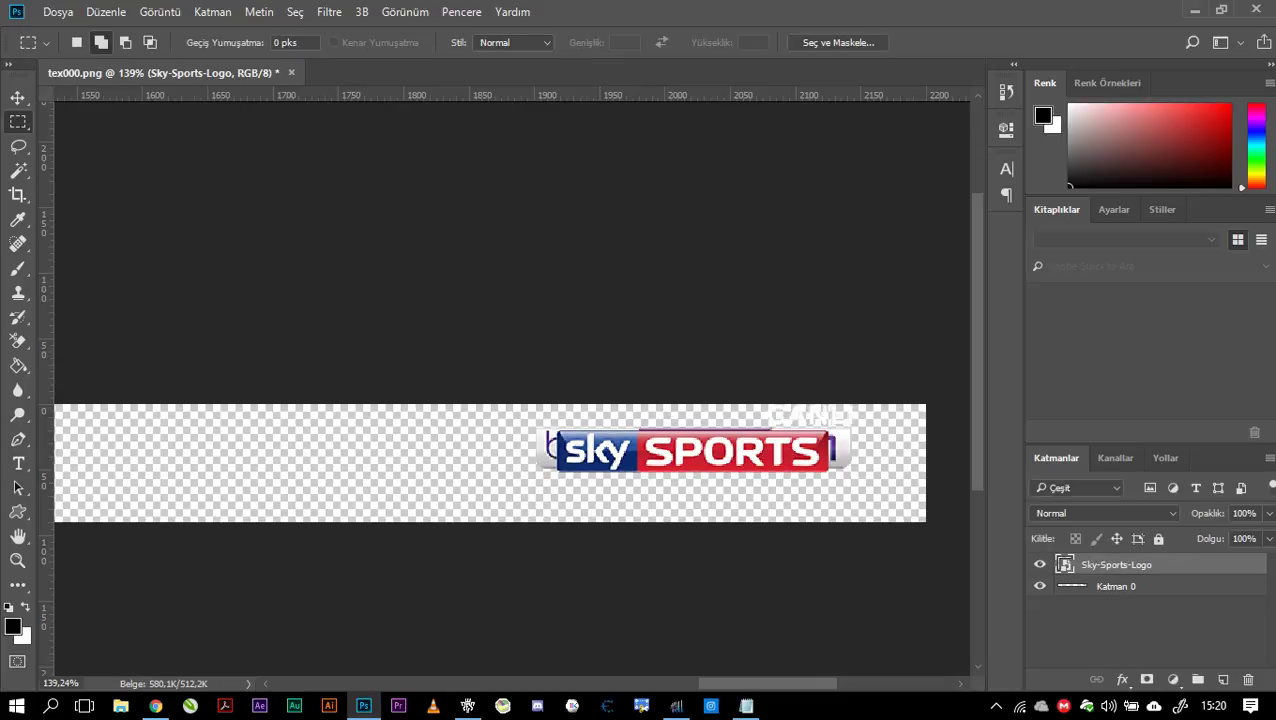
left_click_drag(517, 404, 935, 528)
key("ctrl+d")
left_click_drag(765, 466, 897, 475)
- Center the Sky Sports logo vertically and horizontally within the rectangular selection
key("v")
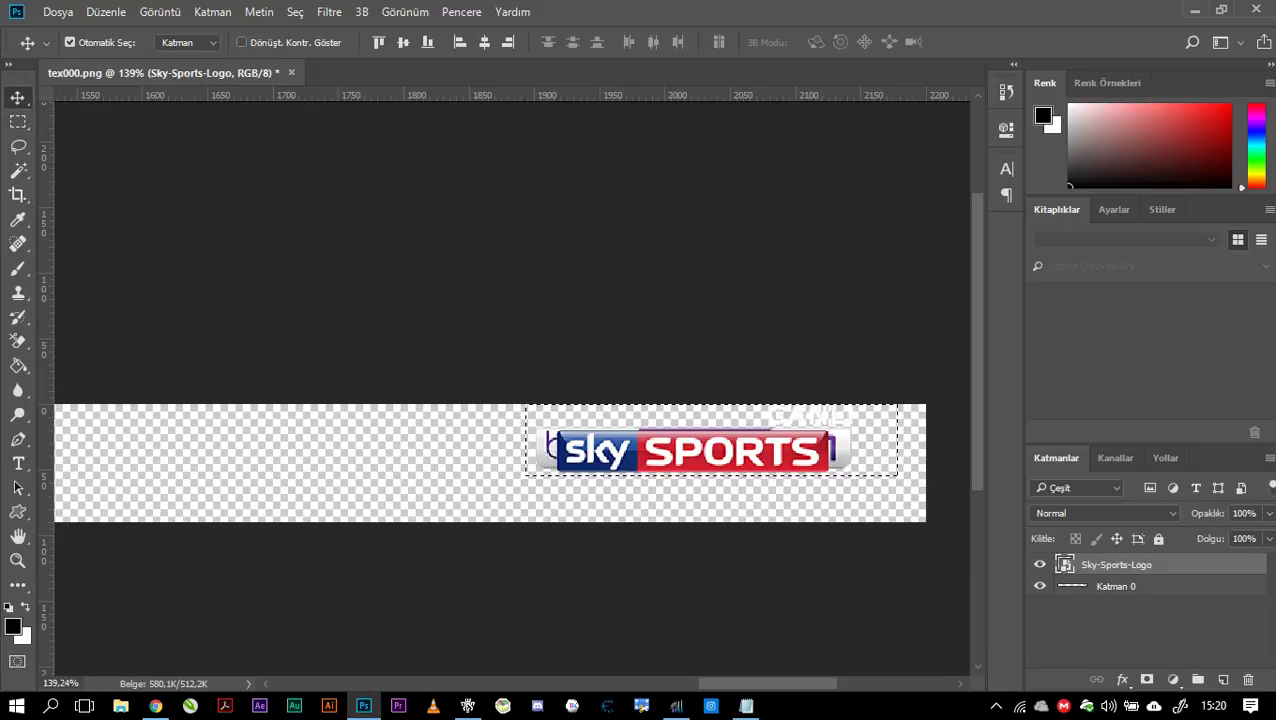
left_click(403, 42)
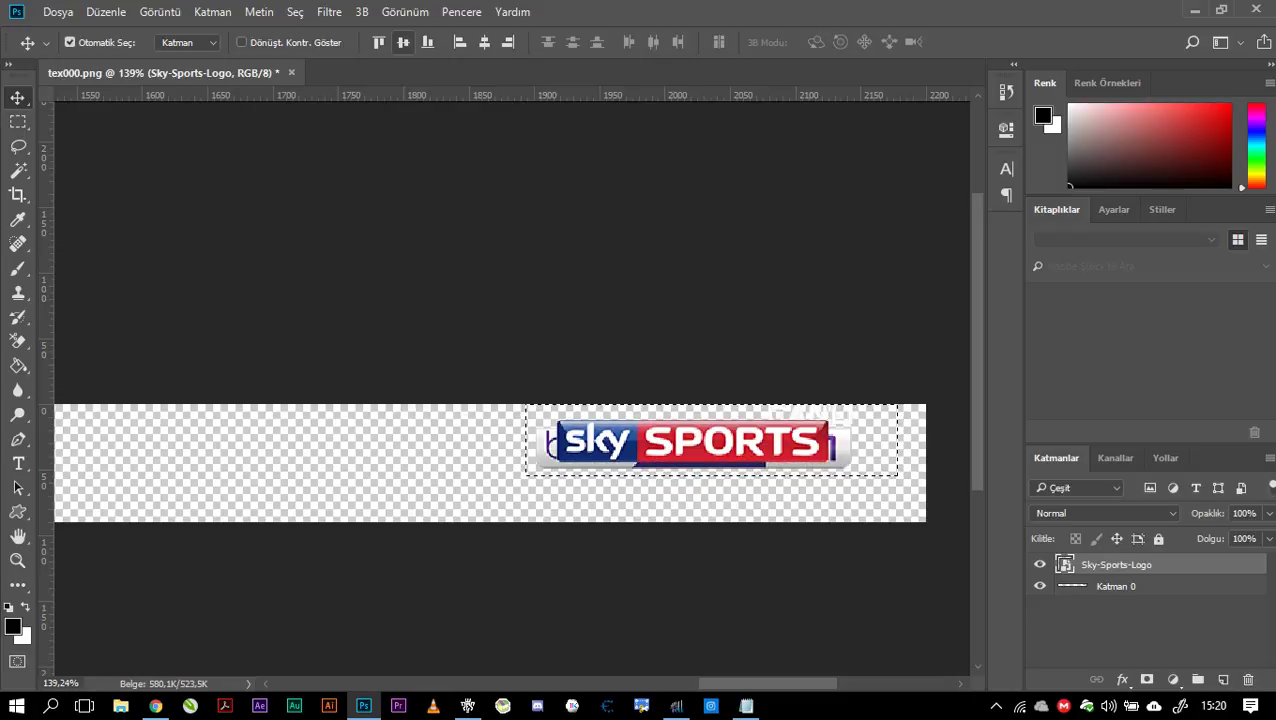
left_click(484, 42)
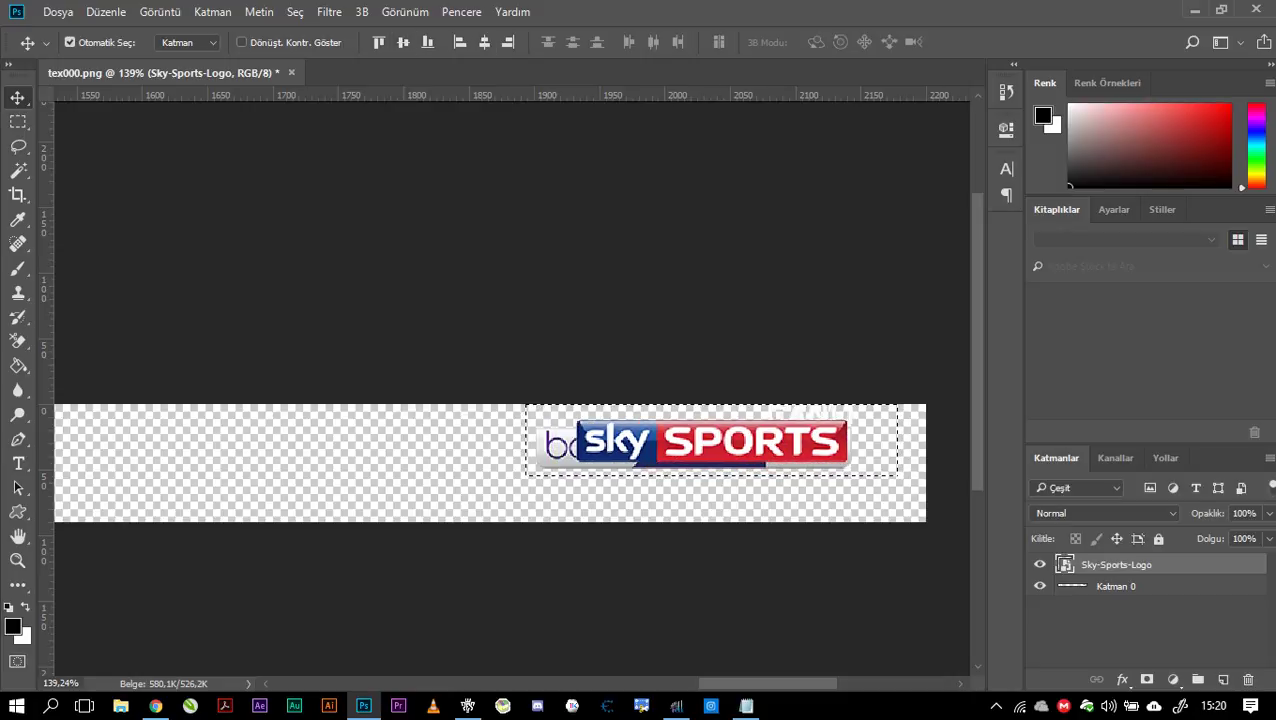
- Delete the old beIN logo and its text inside the selection on the Katman 0 layer, and deselect
left_click(1116, 587)
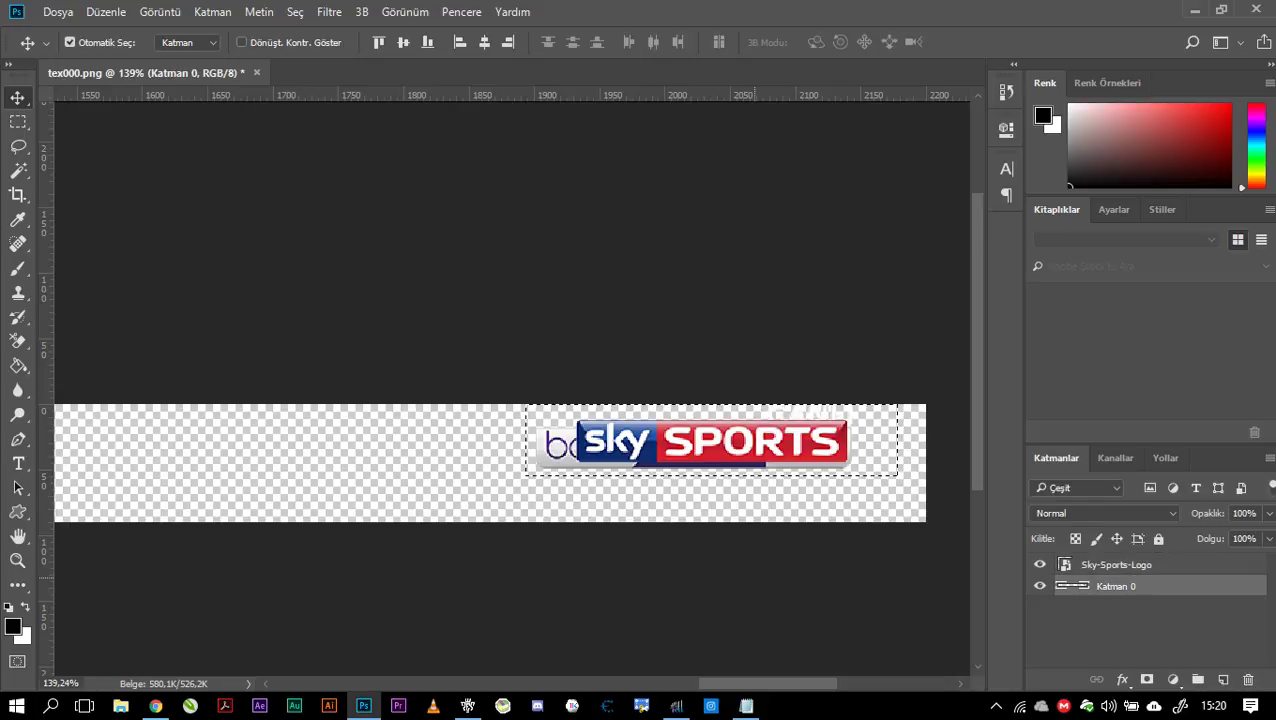
key("Delete")
key("ctrl")
key("ctrl+d")
- Save the edited scoreboard texture as a copy named tex000 on the desktop in D3D/DDS format
scroll(670, 493, "down", 9)
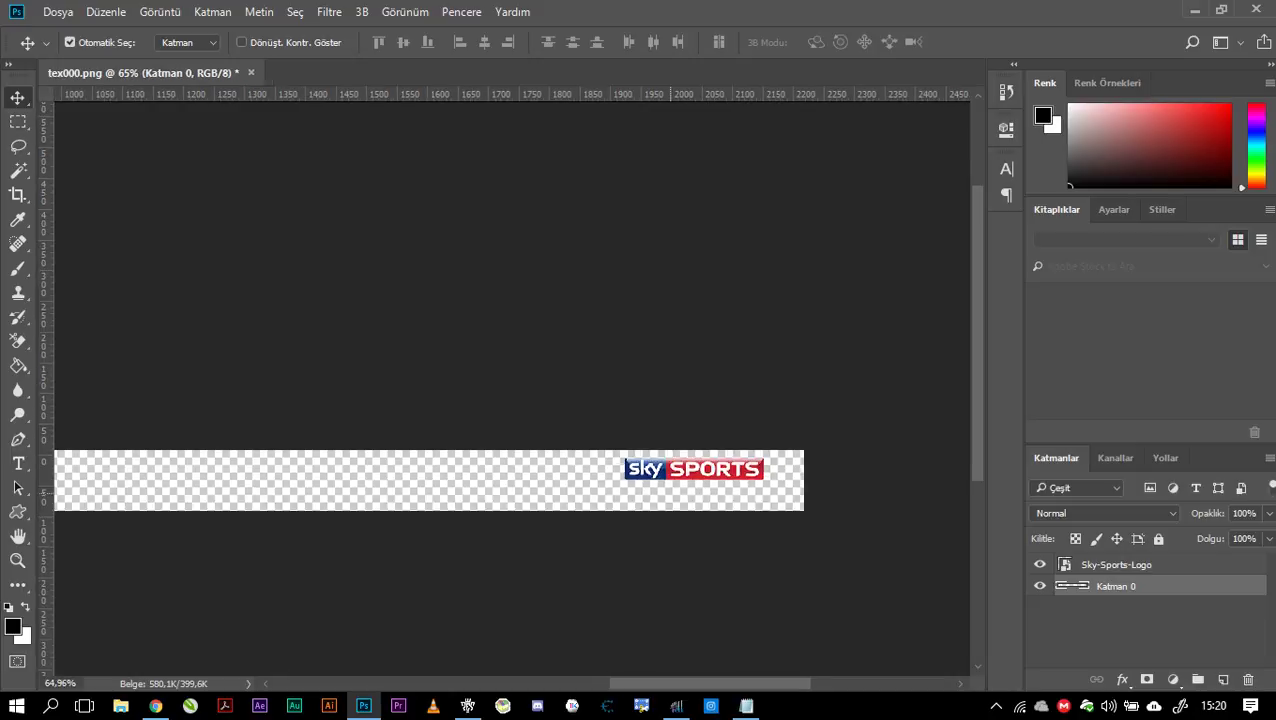
scroll(689, 483, "down", 3)
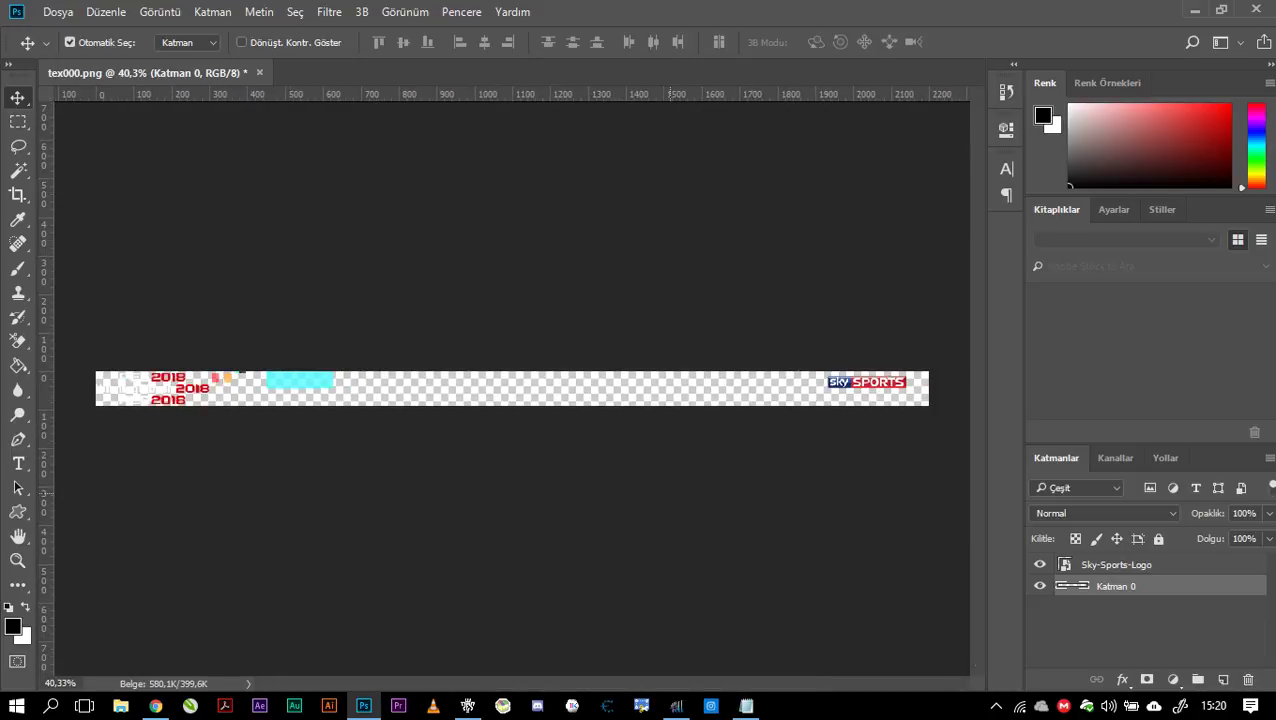
key("ctrl+shift+s")
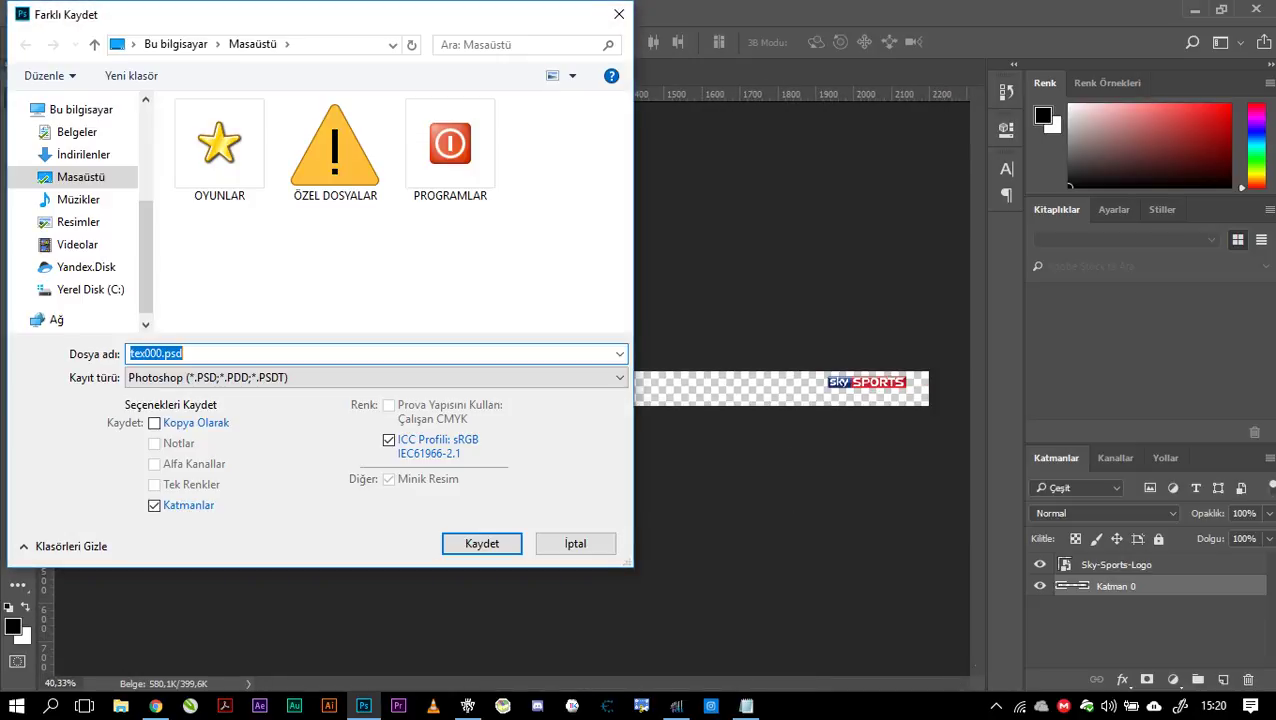
left_click(300, 378)
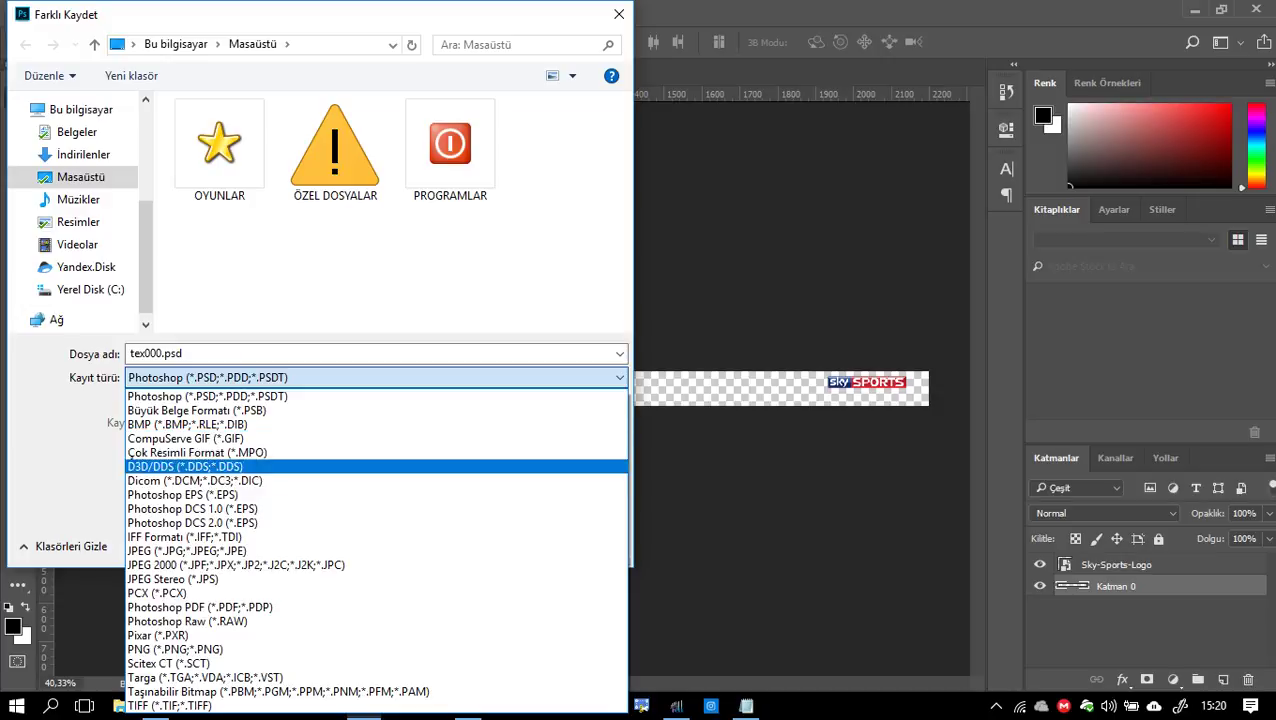
left_click(240, 467)
key("Return")
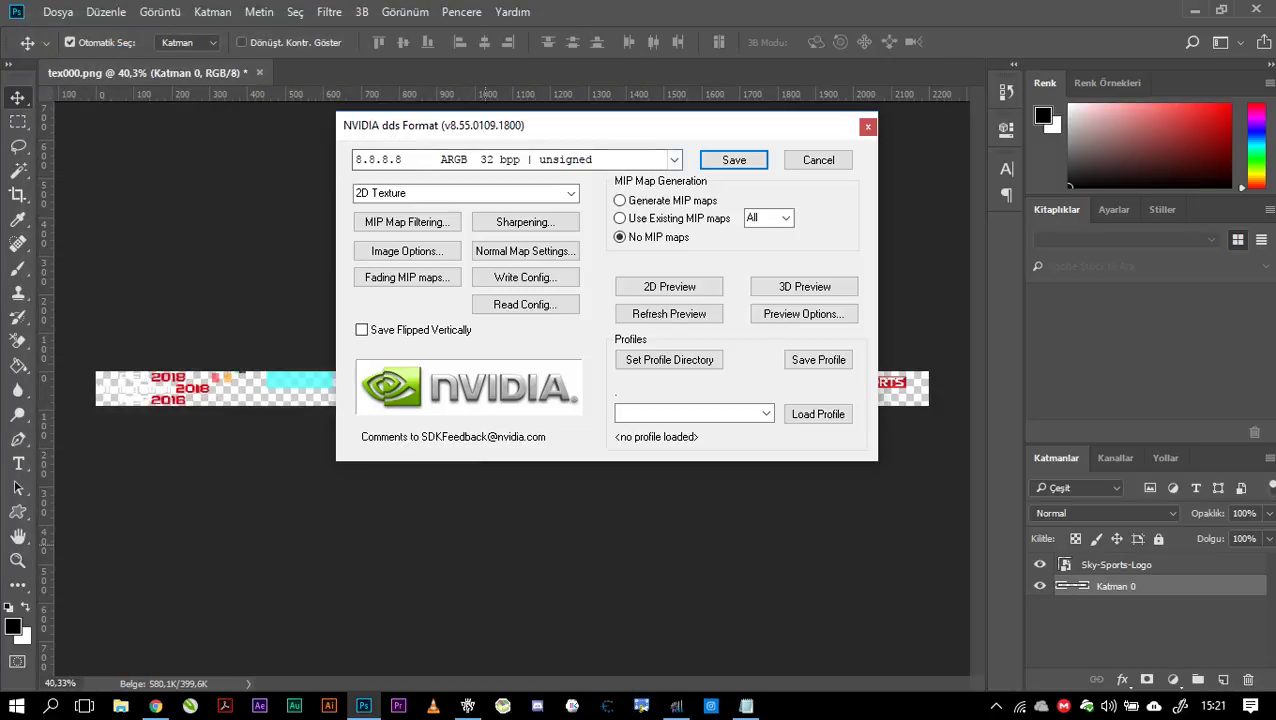
- Save the DDS texture as 8.8.8.8 ARGB 32 bpp unsigned, 2D Texture, with no MIP maps
left_click(674, 160)
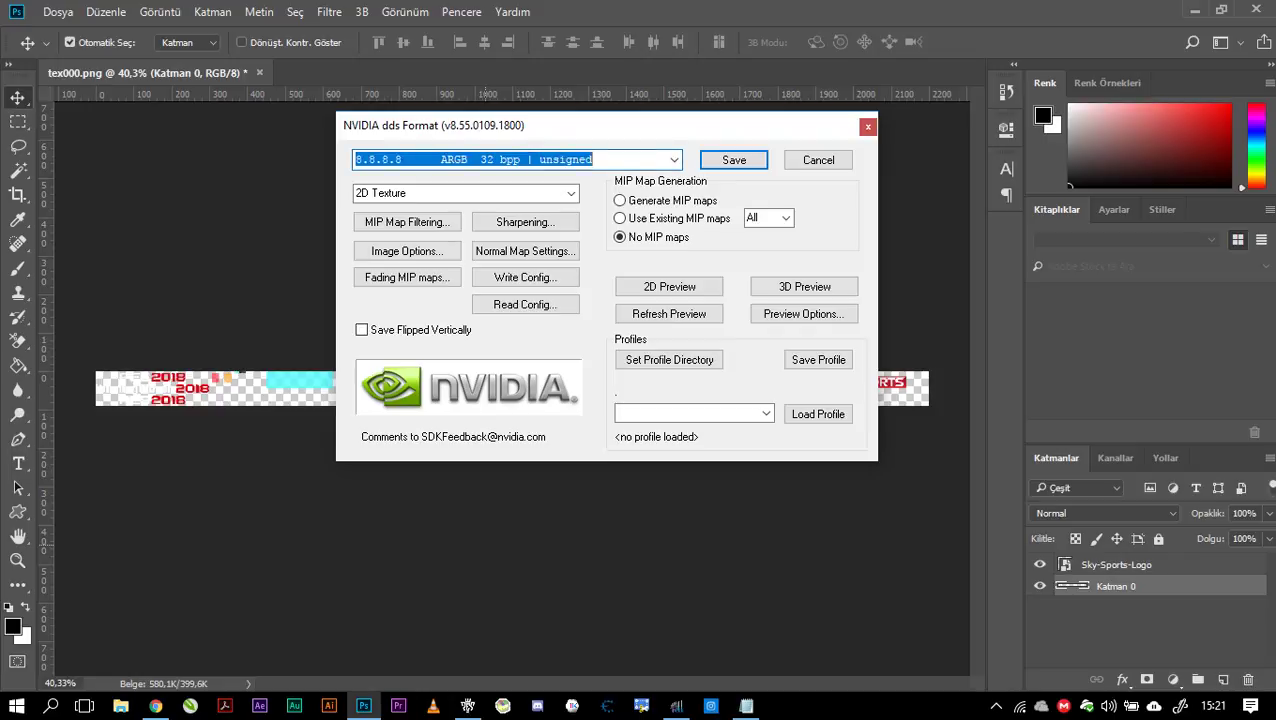
left_click(674, 160)
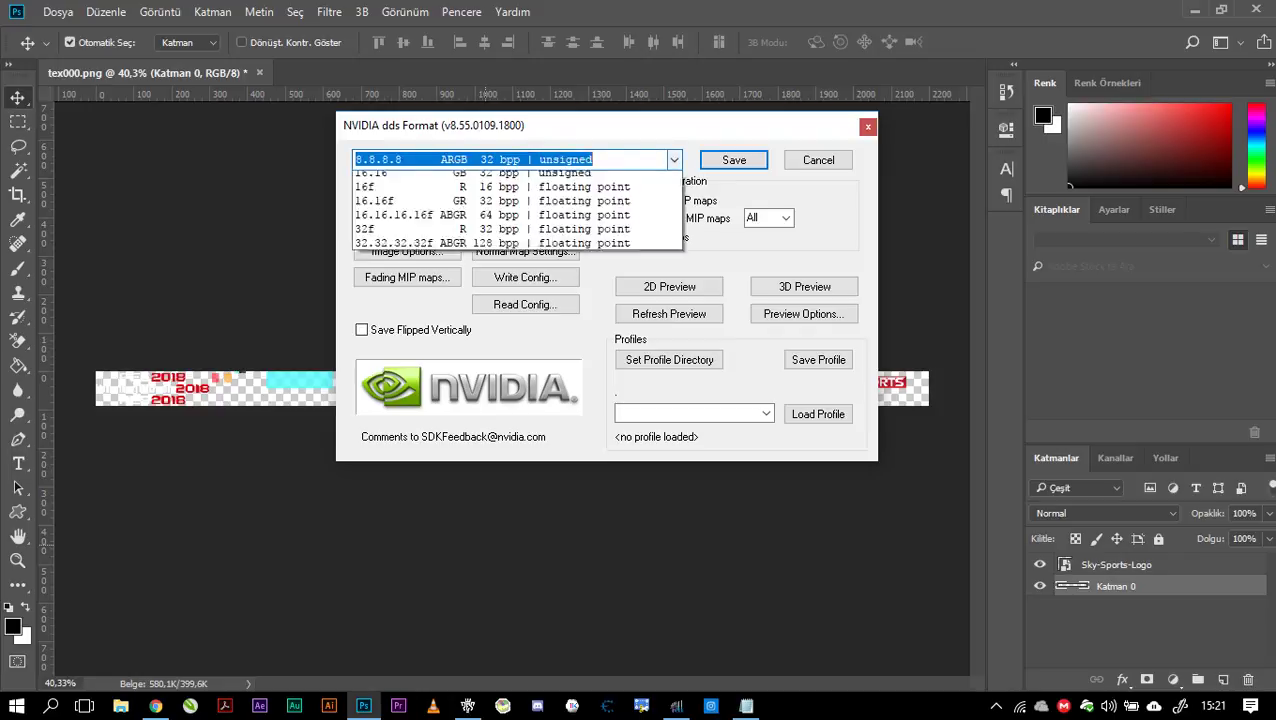
key("Up")
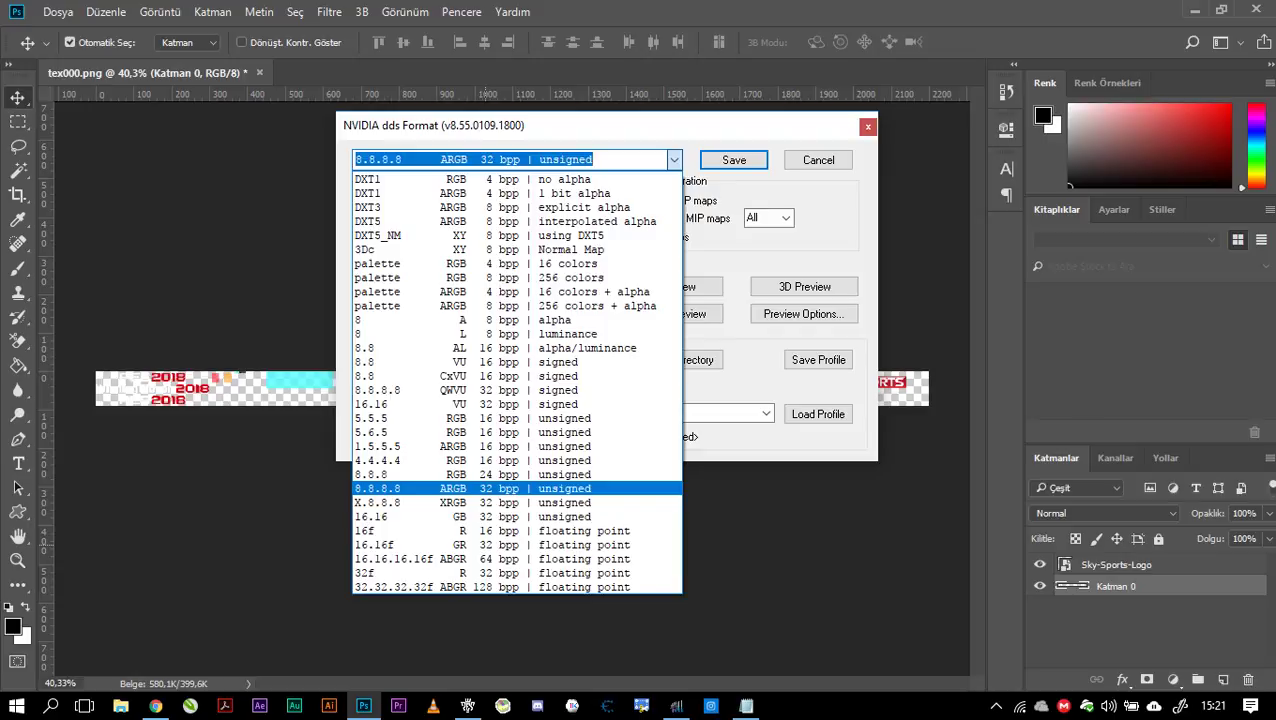
key("d")
key("d")
key("d")
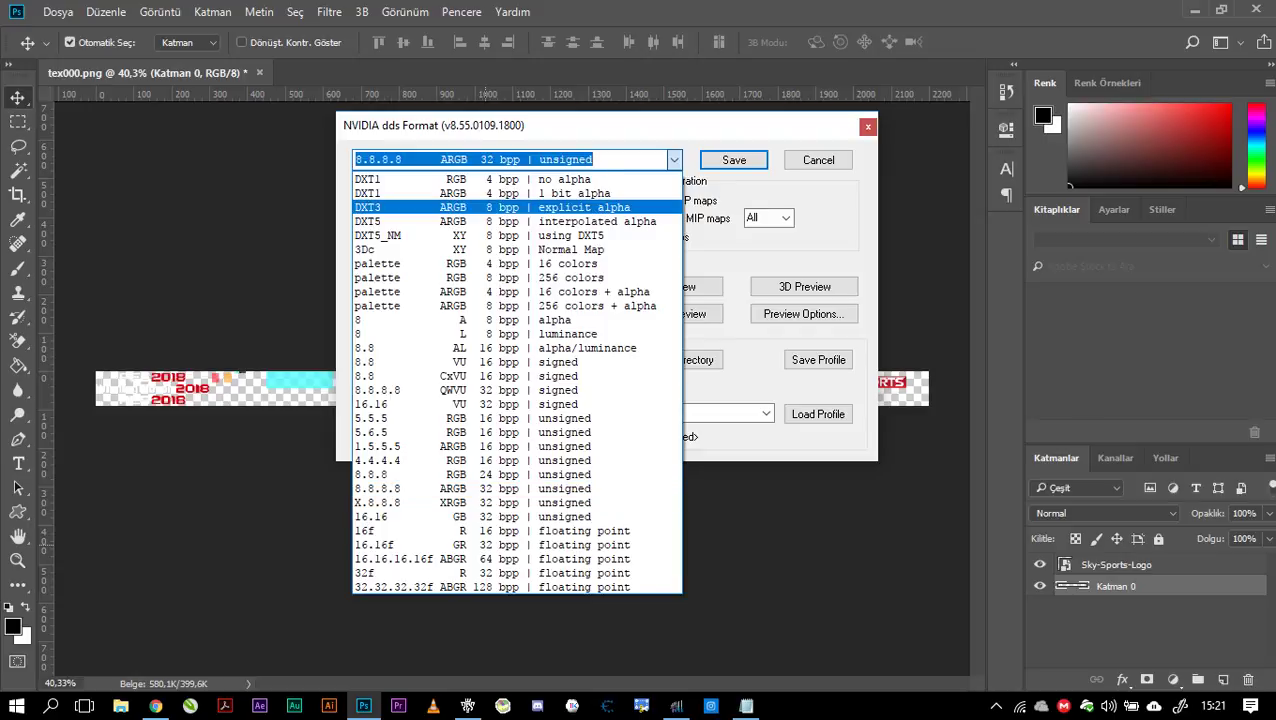
key("Escape")
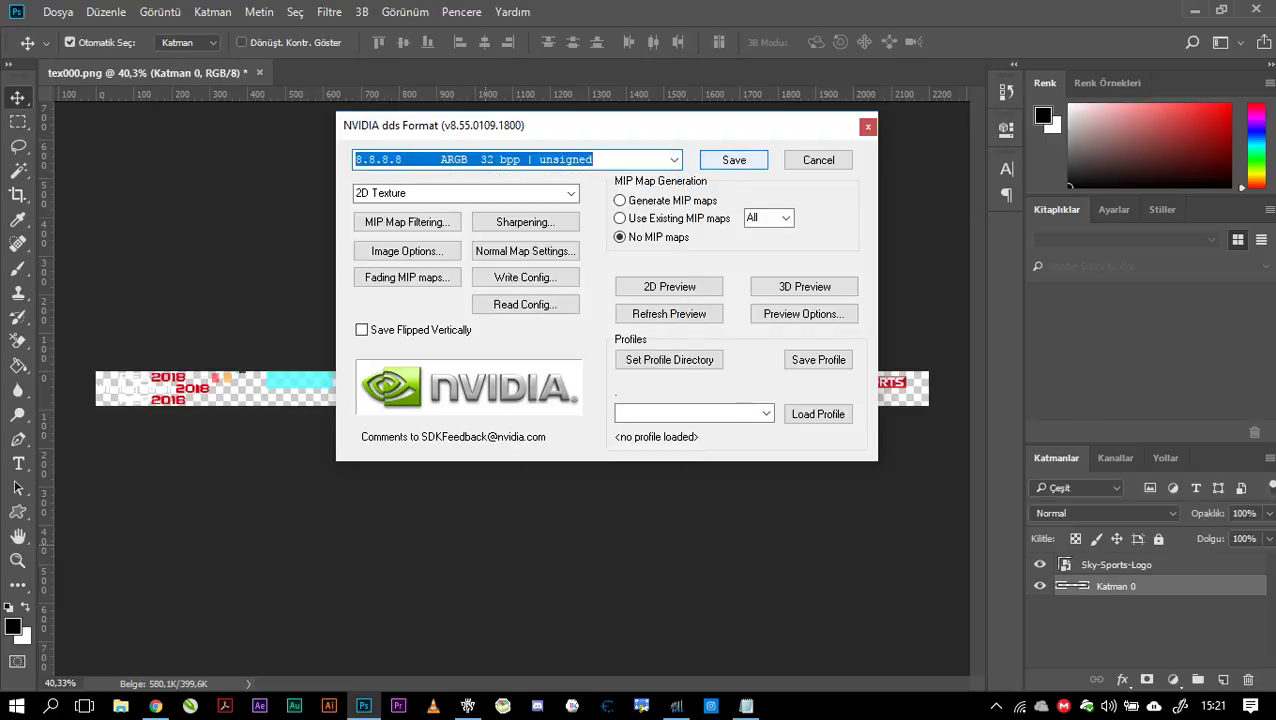
left_click(740, 160)
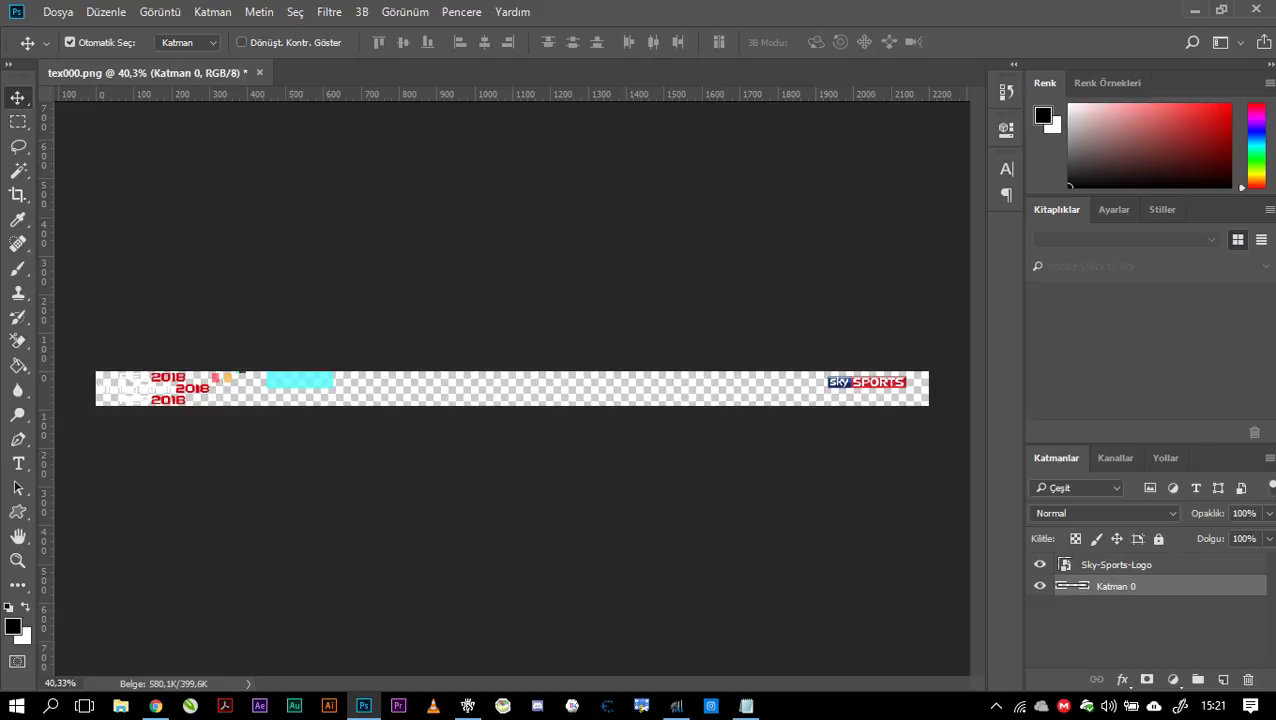
- Switch to PES Next-Gen CPK File Manager and import tex000.dds over the tex000 texture in licenceTexturePes.bin
left_click(1194, 9)
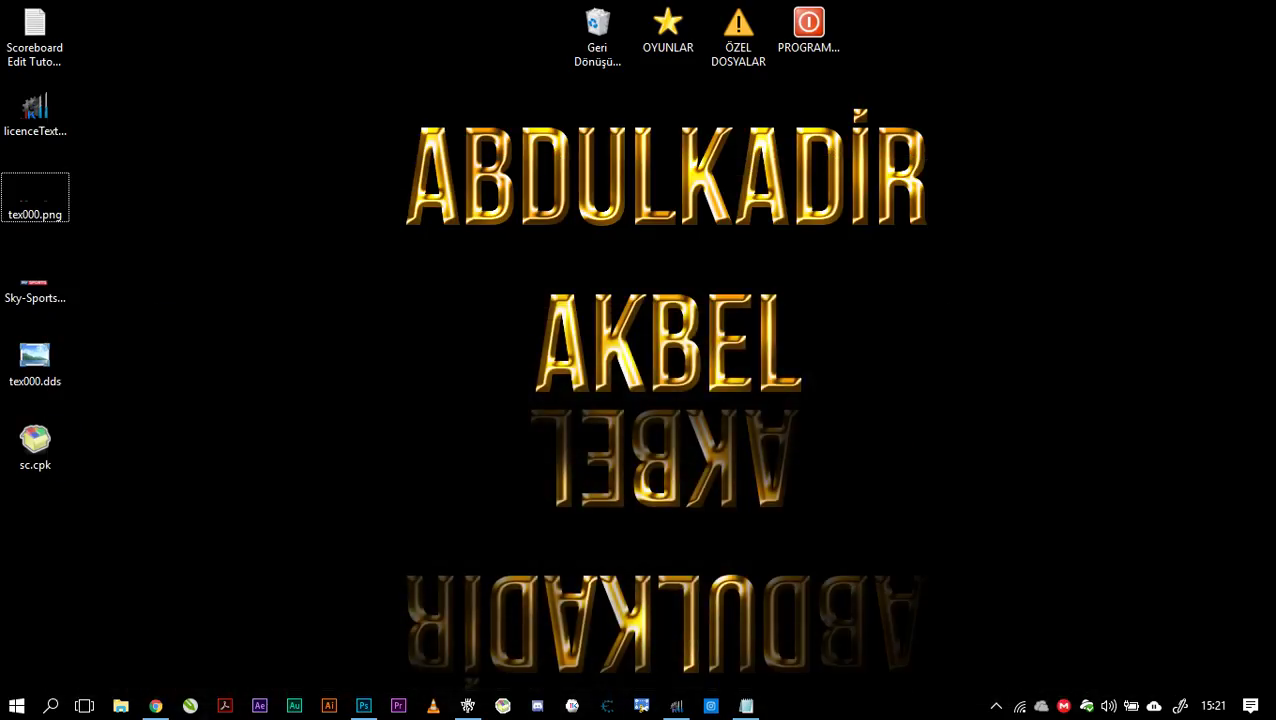
left_click(35, 362)
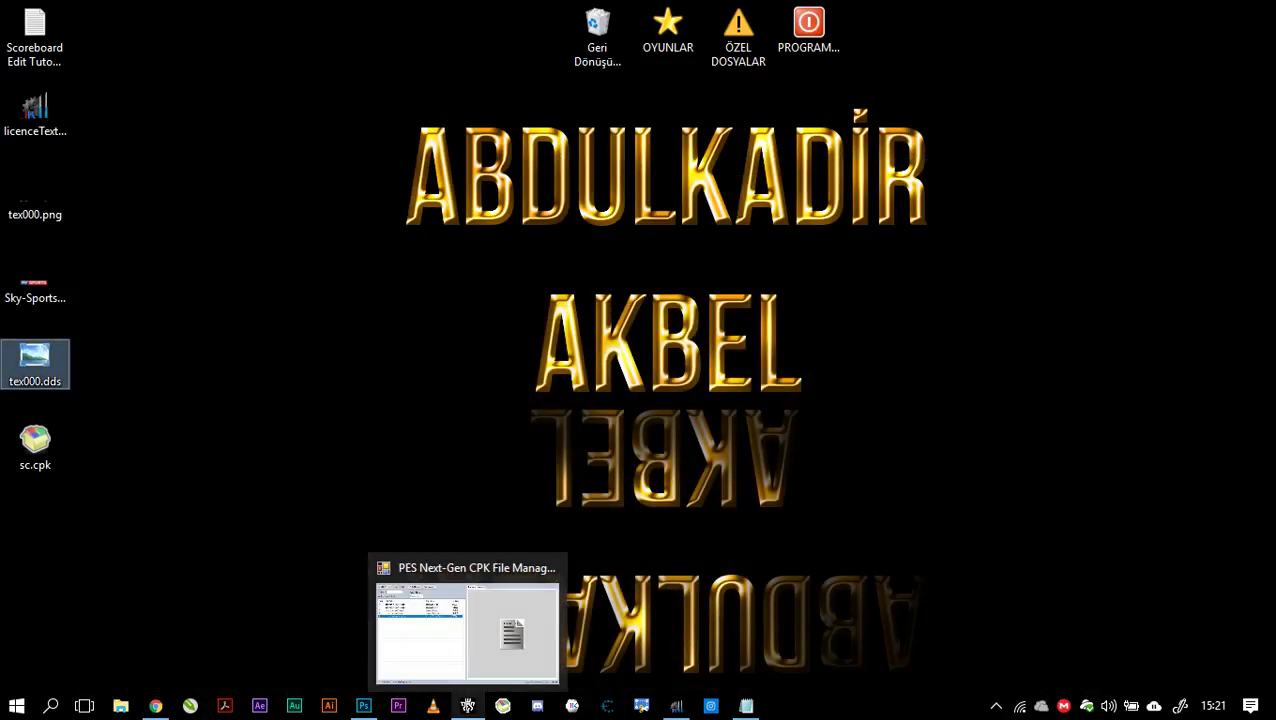
left_click(467, 705)
left_click(351, 101)
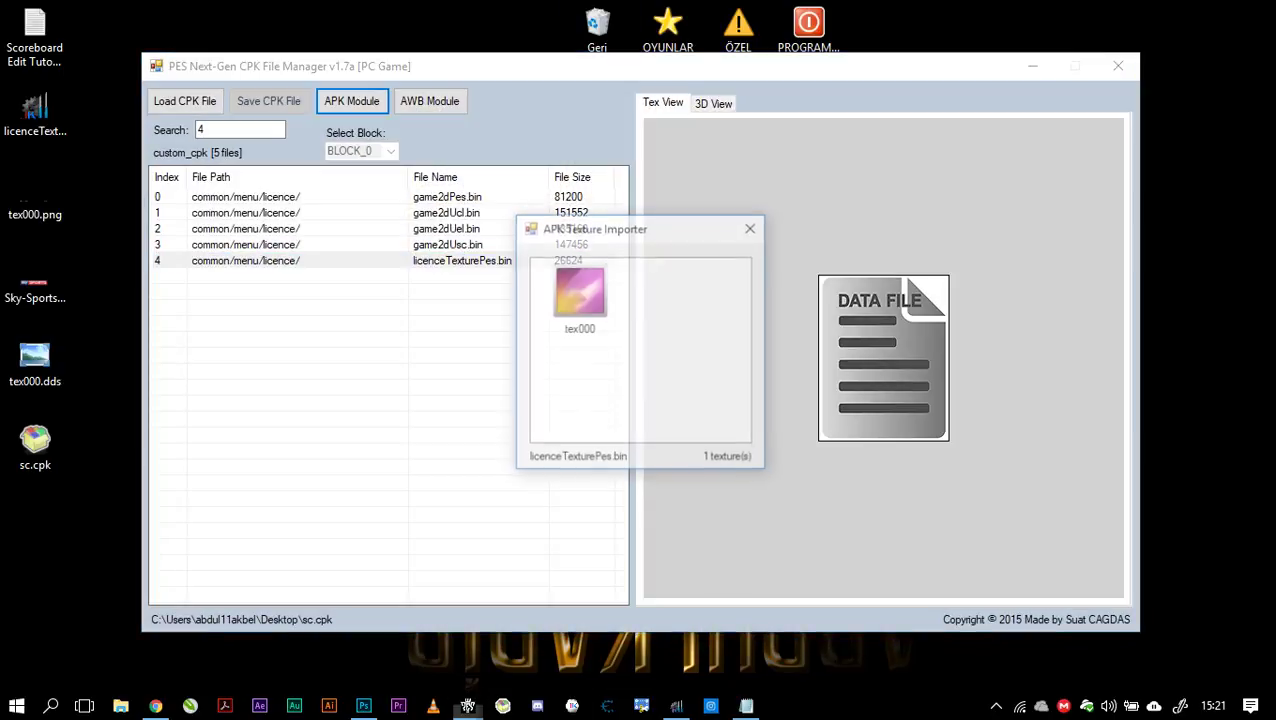
left_click(574, 290)
right_click(573, 289)
left_click(612, 302)
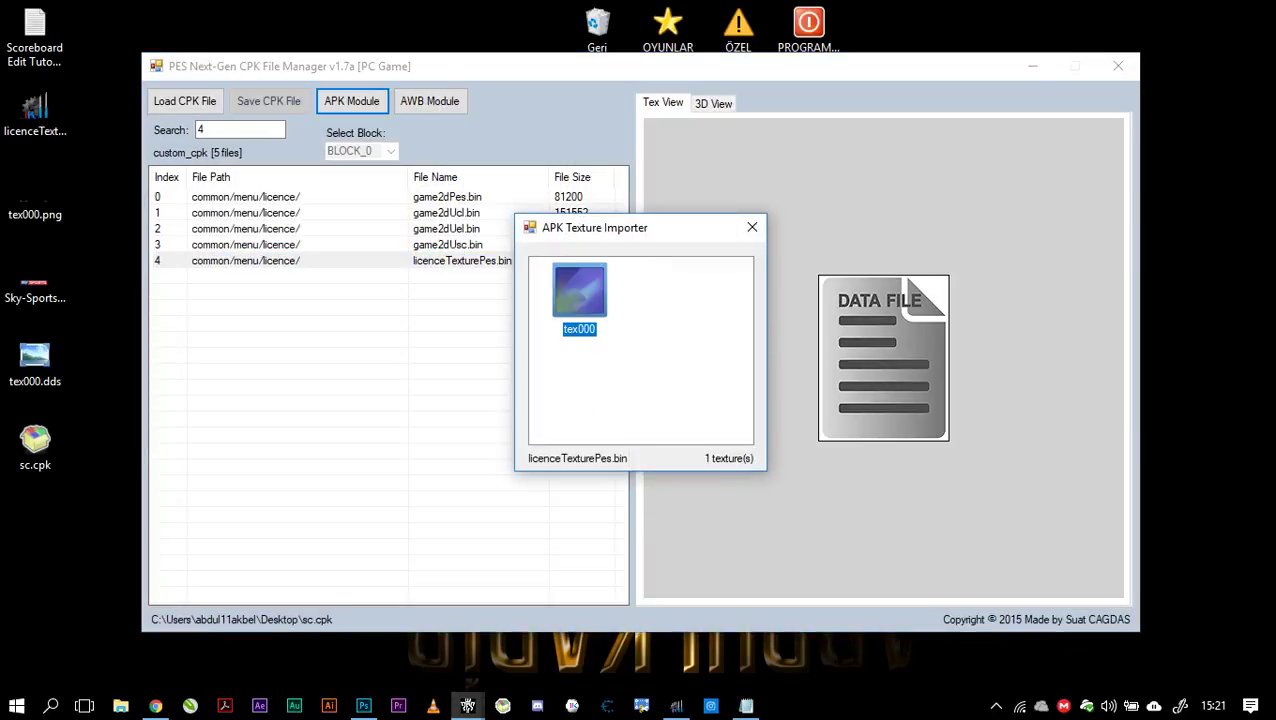
double_click(1078, 355)
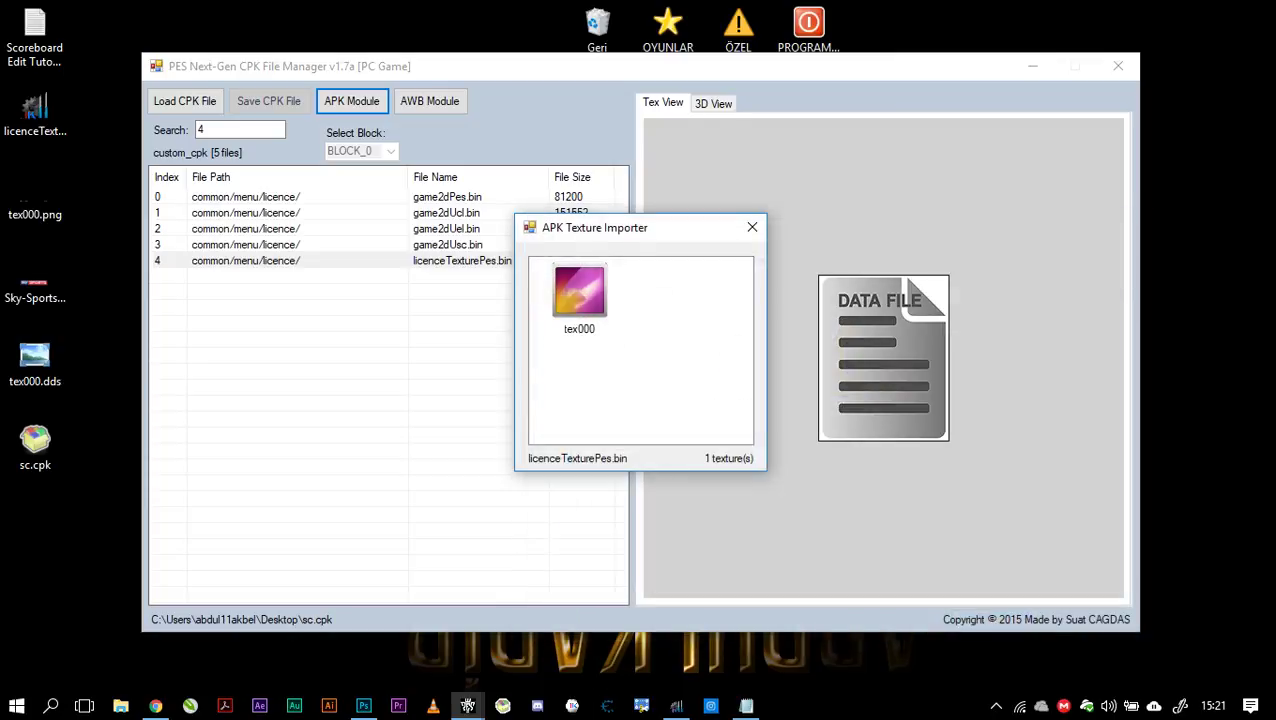
left_click(664, 413)
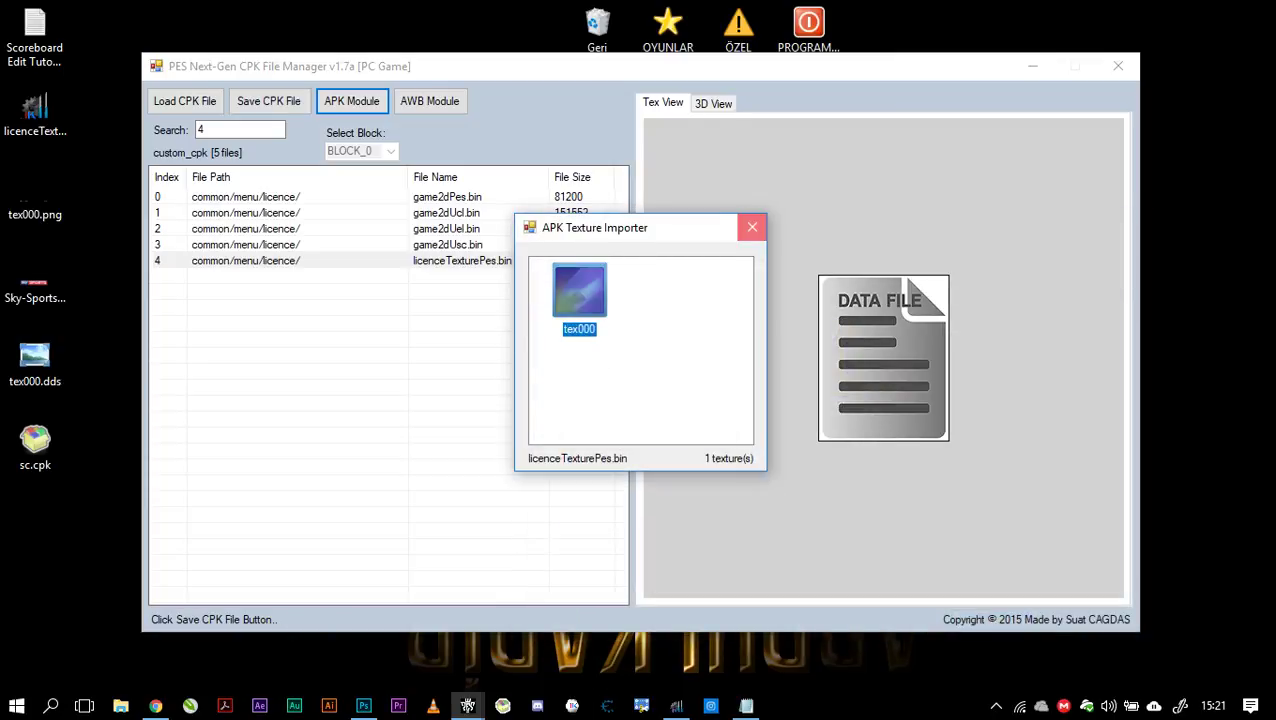
- Close the APK Texture Importer and save the rebuilt CPK file
left_click(752, 227)
left_click(269, 101)
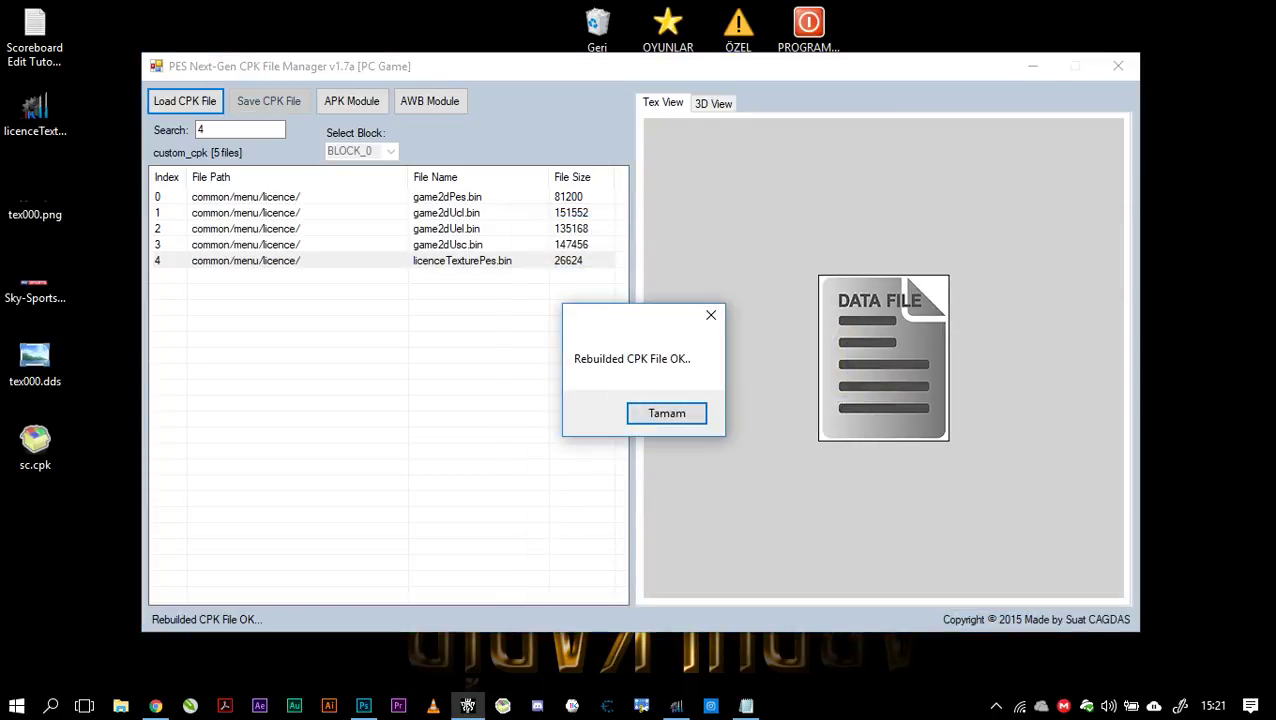
left_click(666, 413)
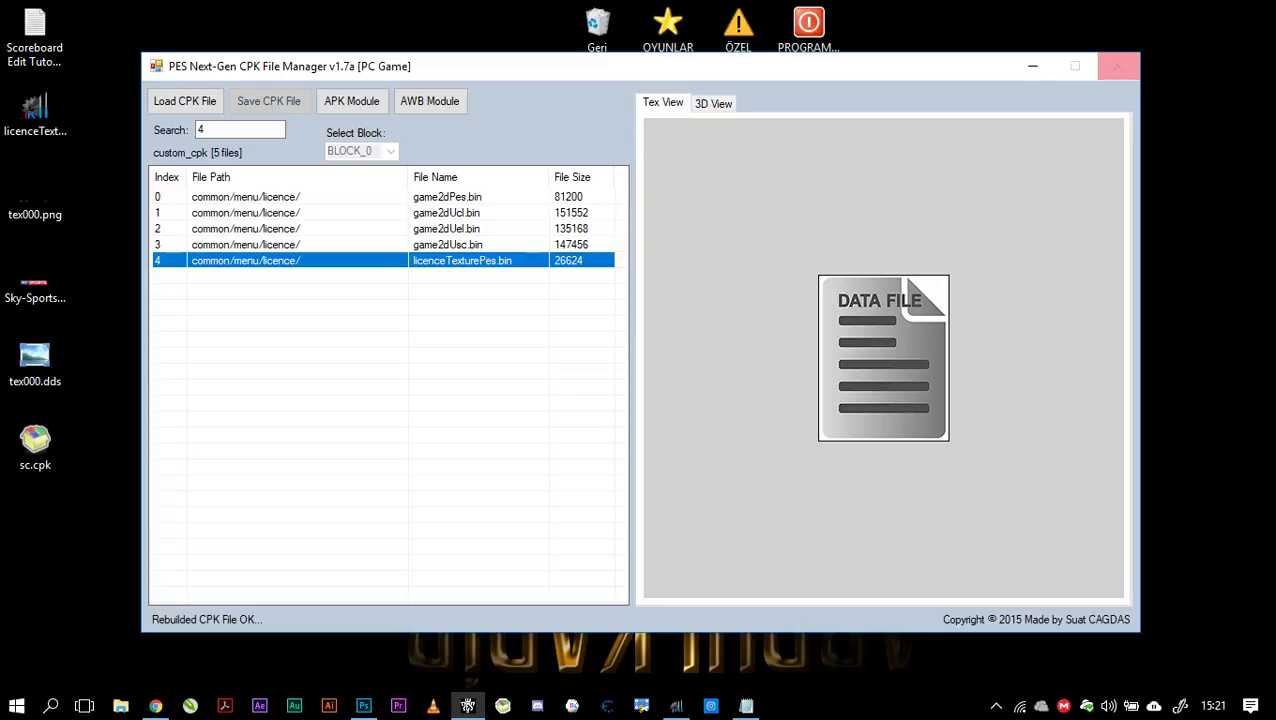
- Restart PES Next-Gen CPK File Manager and load sc.cpk from the desktop again
left_click(1118, 66)
left_click(467, 706)
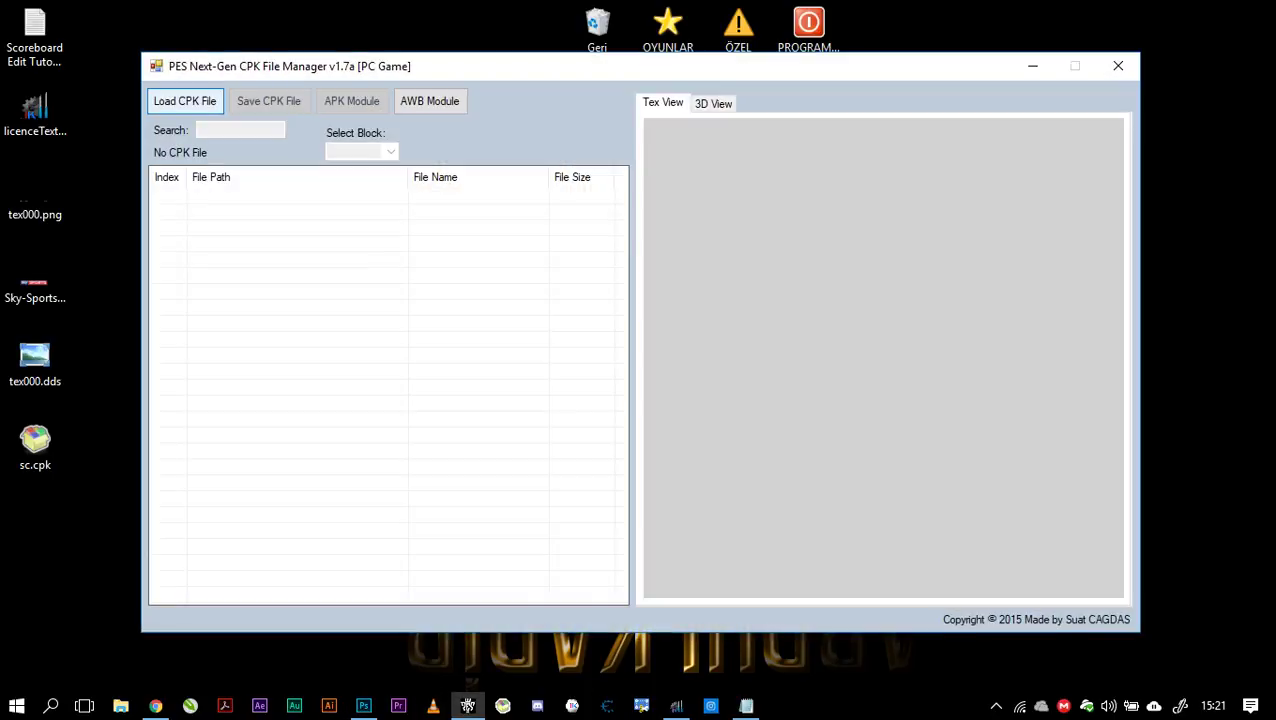
left_click(185, 101)
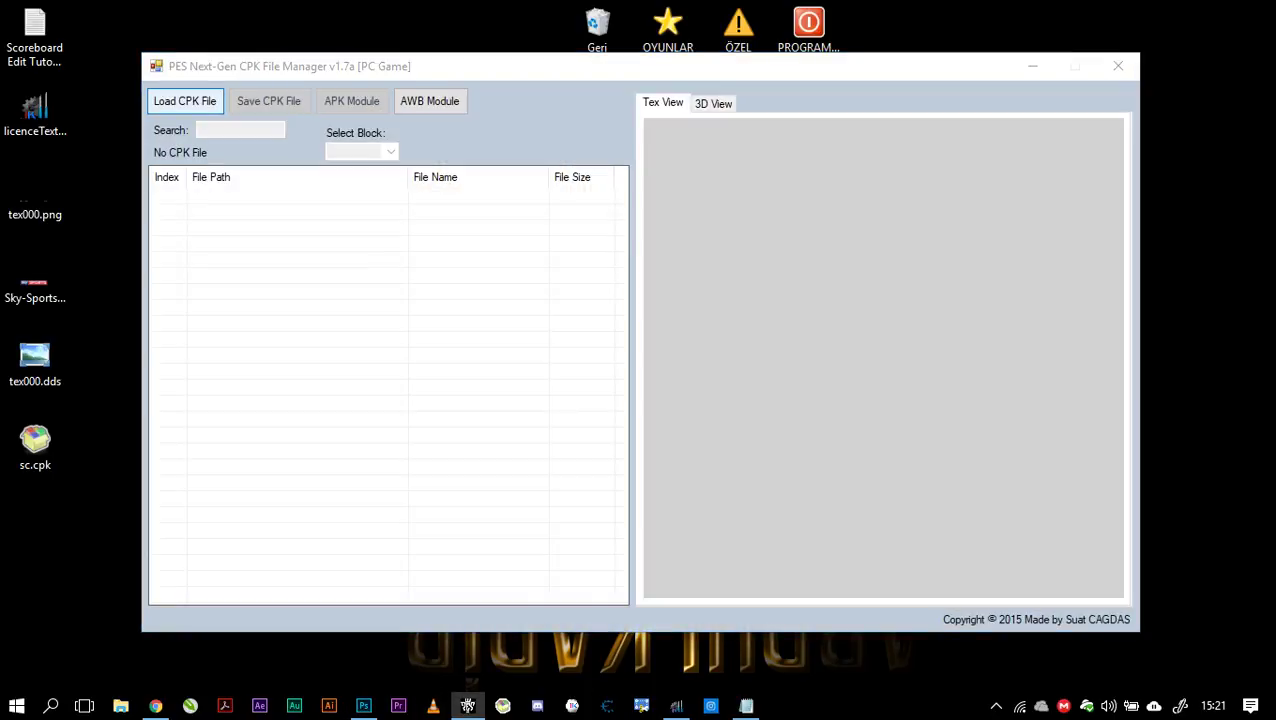
double_click(707, 230)
type("4")
- Export licenceTexturePes.bin to the desktop as licenceTexturePes.apk, replacing the existing file
right_click(430, 262)
left_click(500, 380)
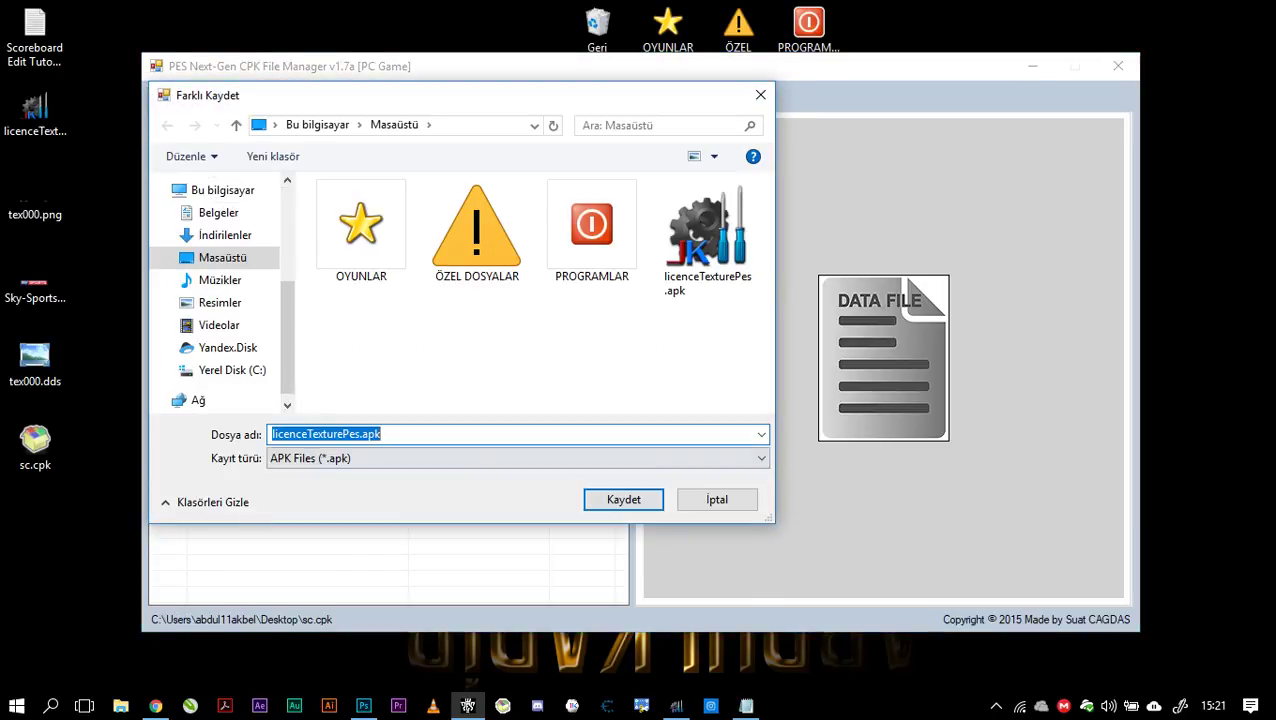
left_click(623, 499)
left_click(695, 360)
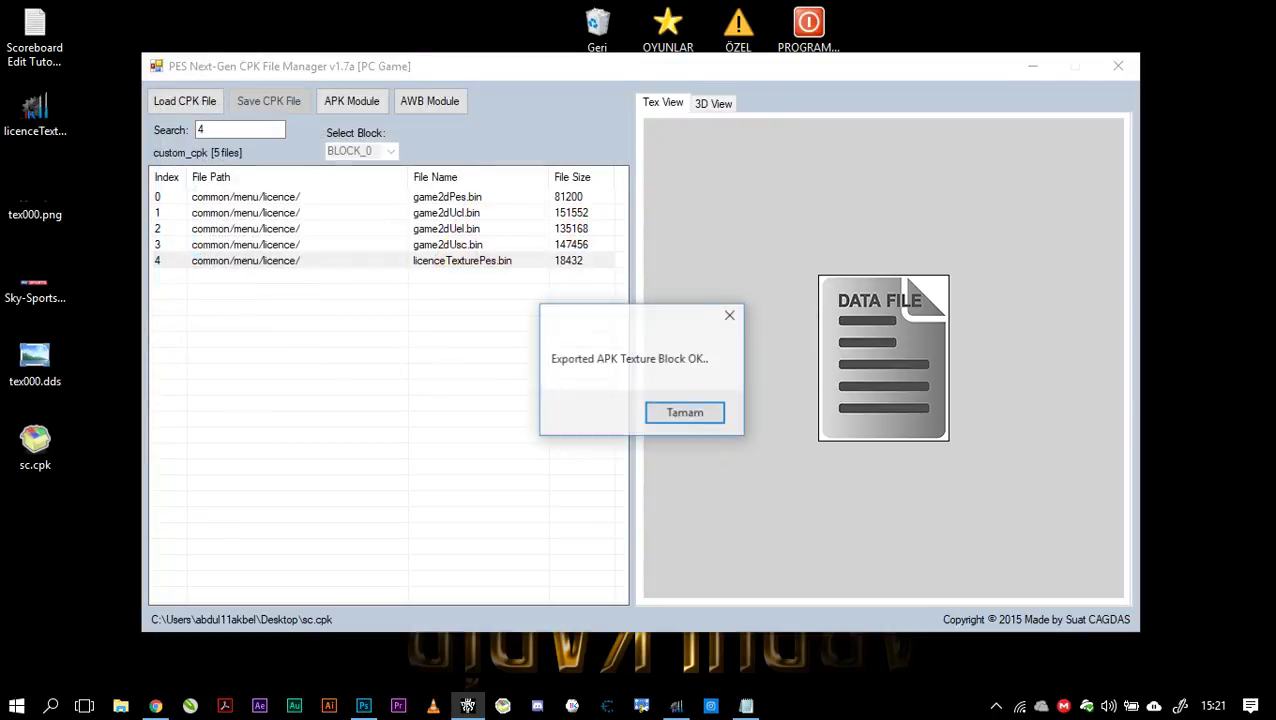
left_click(684, 413)
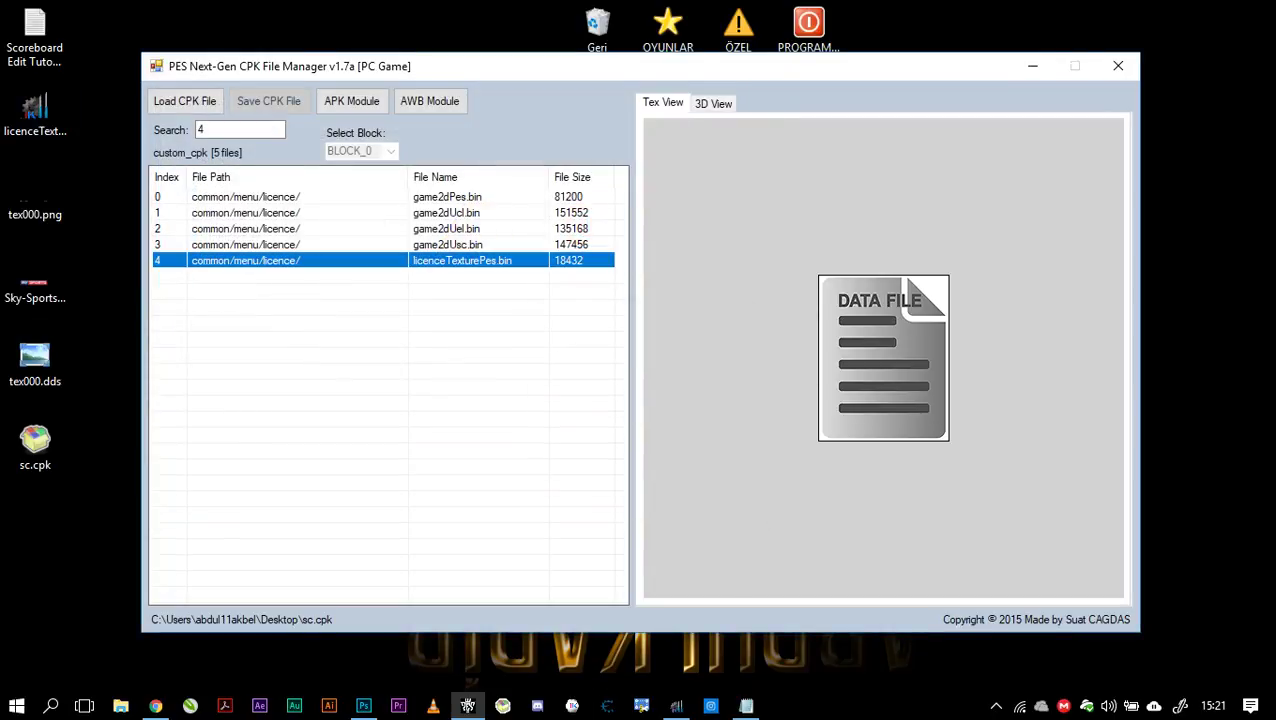
- Open licenceTexturePes.apk in PES File Explorer 2014 and examine the channel logo area of the tex000 texture
left_click(676, 706)
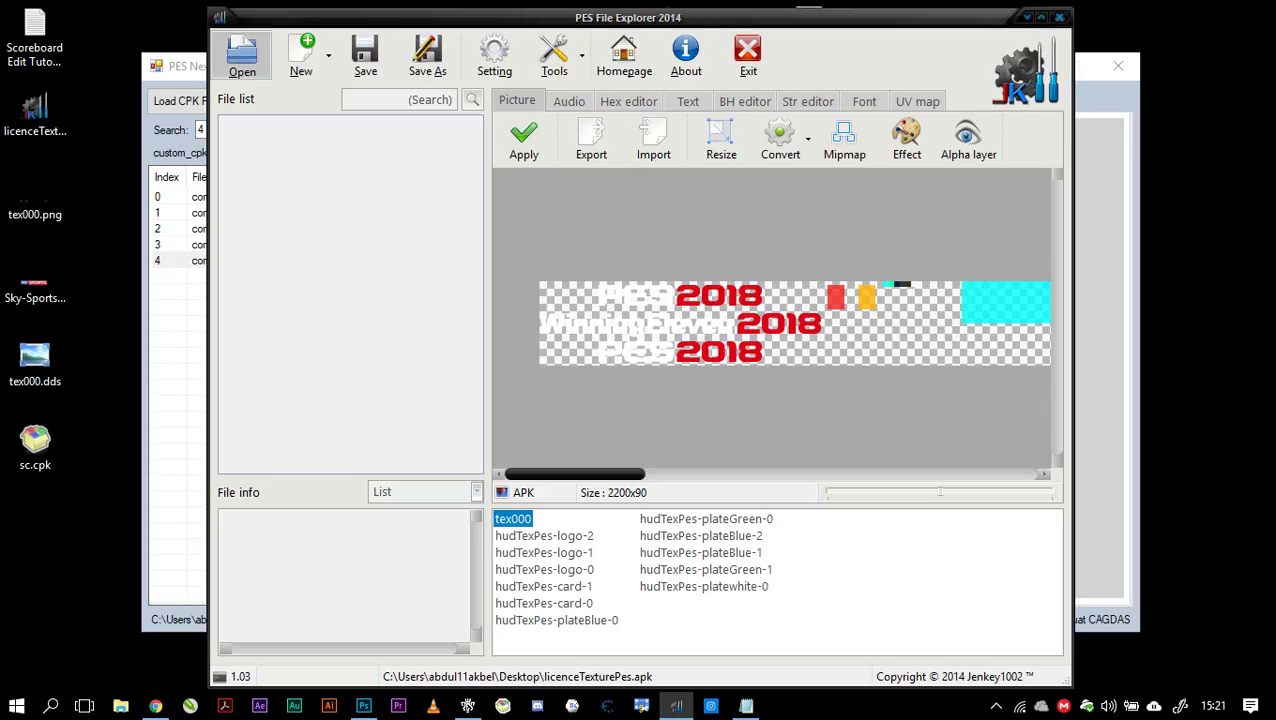
left_click(242, 55)
left_click(735, 415)
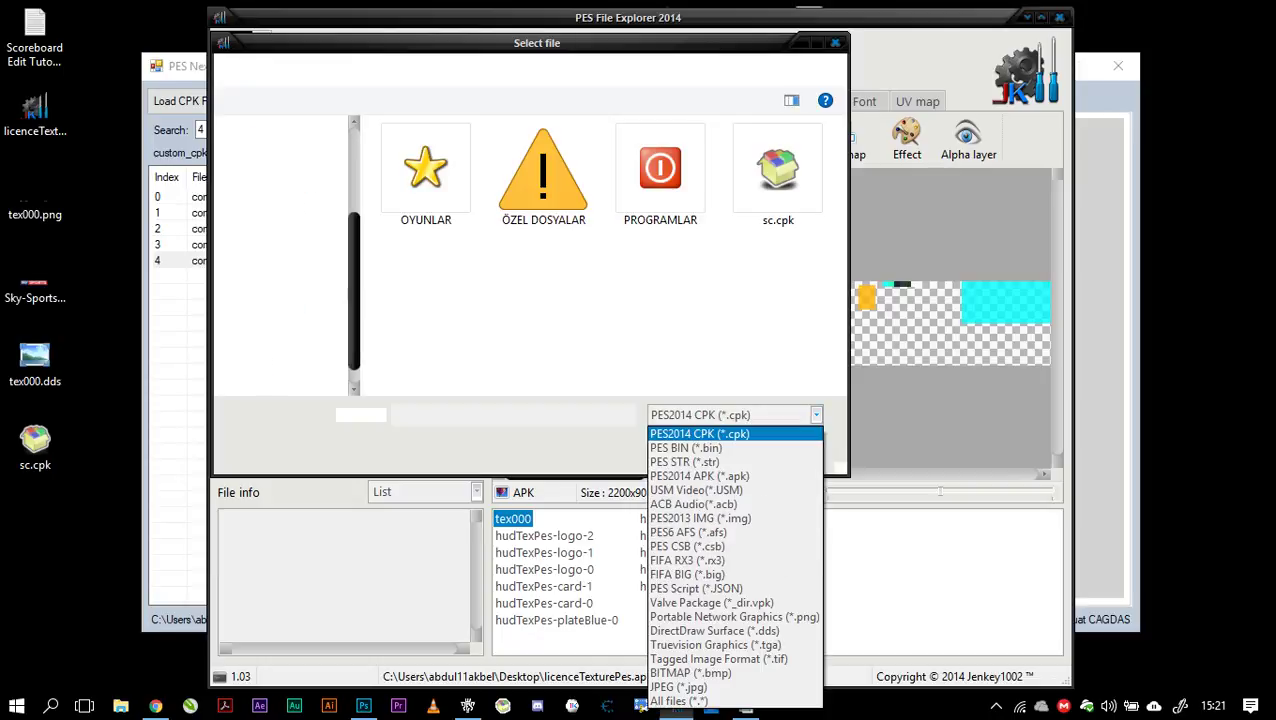
left_click(699, 476)
double_click(778, 175)
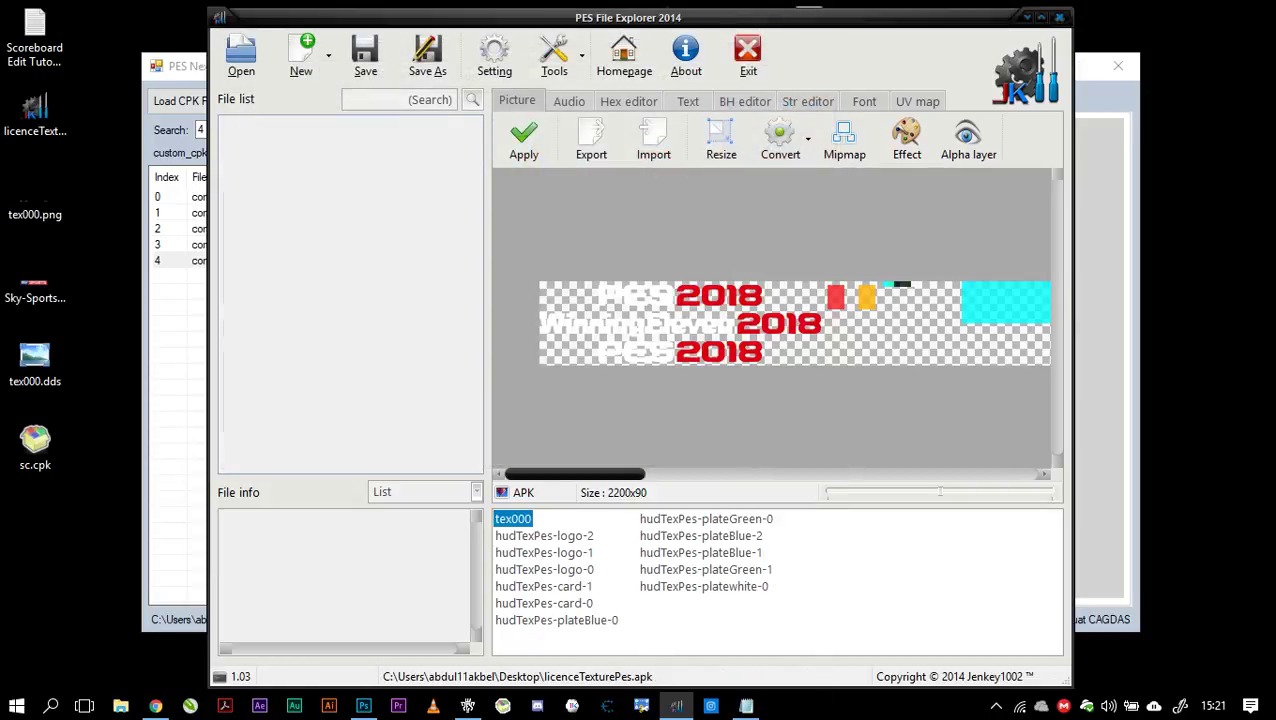
left_click_drag(575, 474, 968, 474)
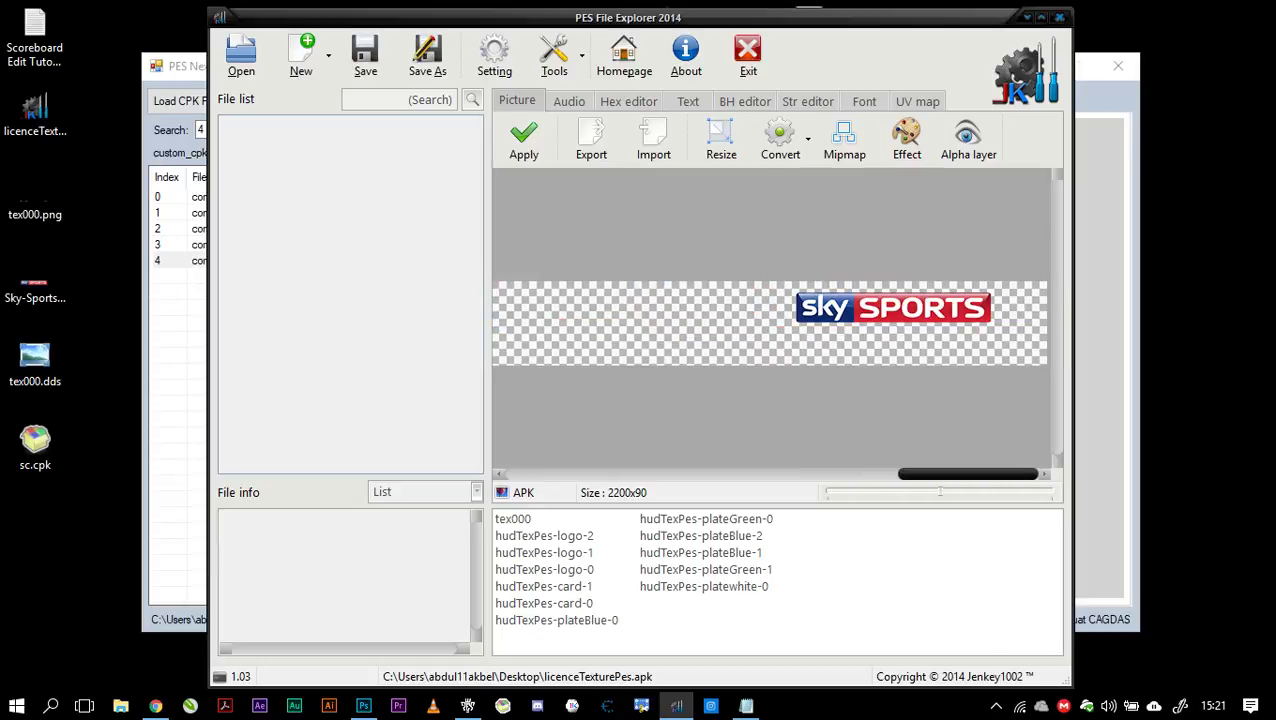
- Minimize the open program windows and rename sc.cpk on the desktop to skysports.cpk
left_click(1027, 17)
left_click(1030, 66)
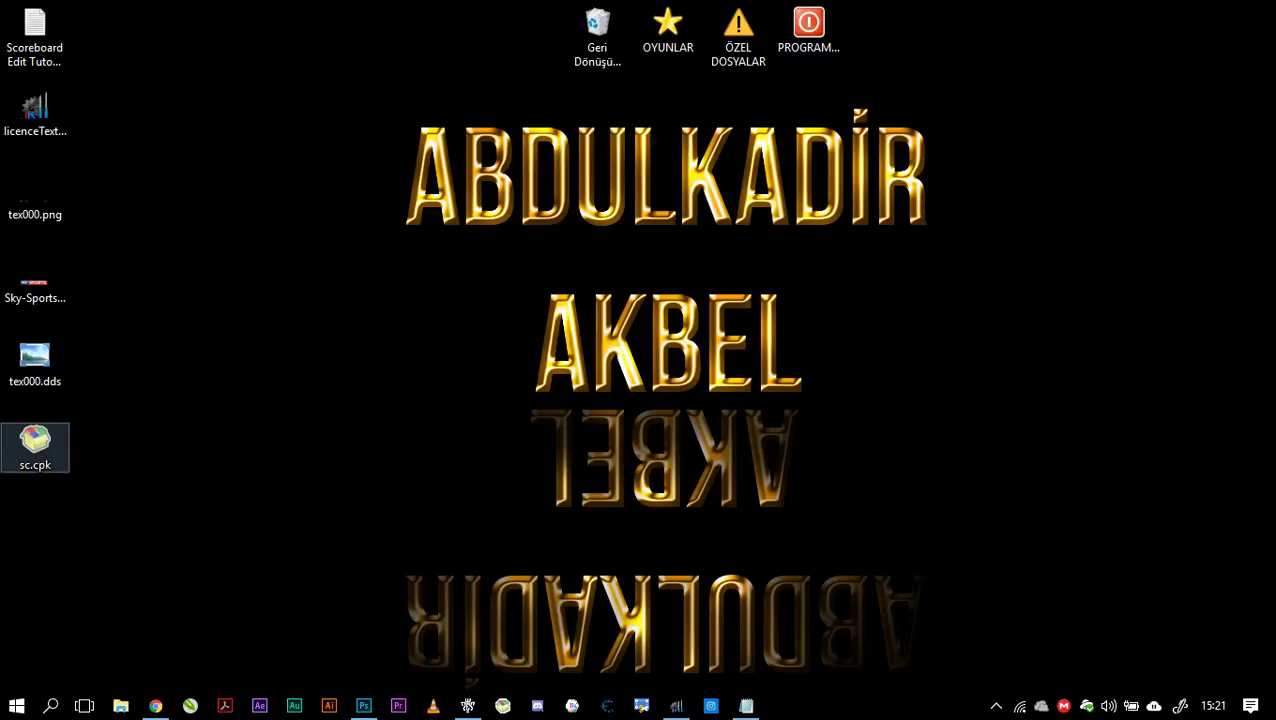
right_click(40, 447)
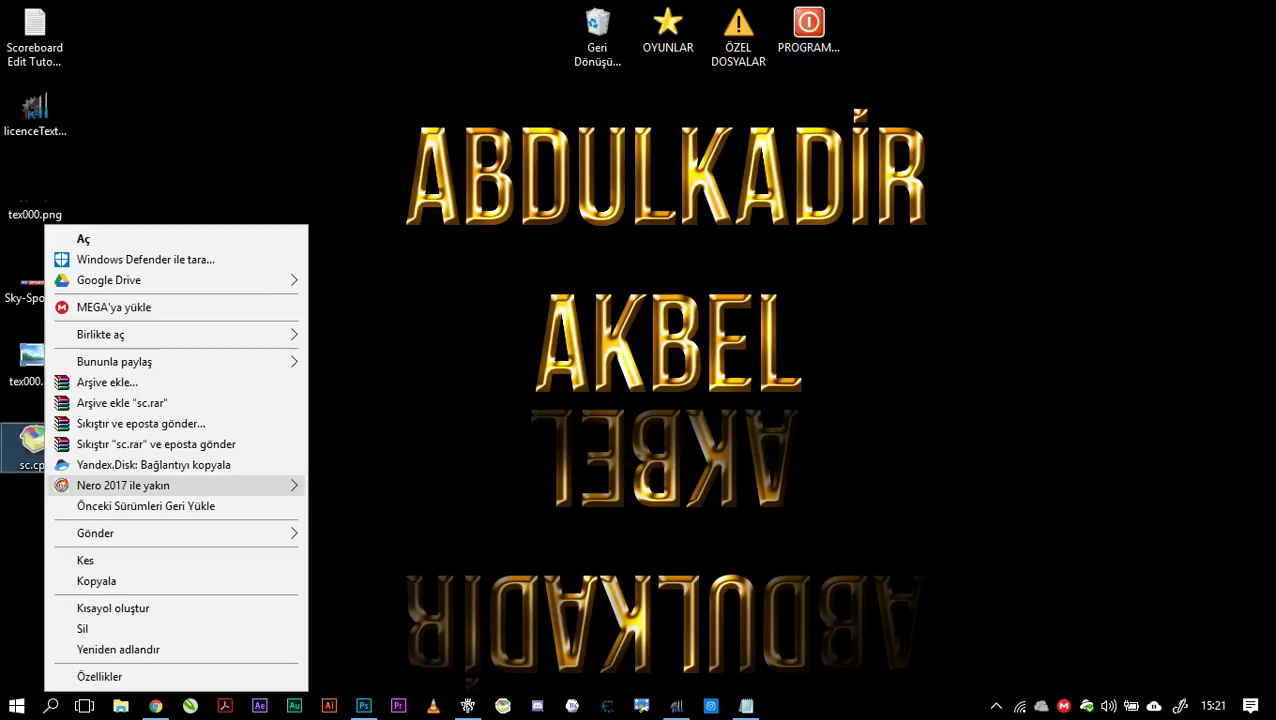
left_click(80, 647)
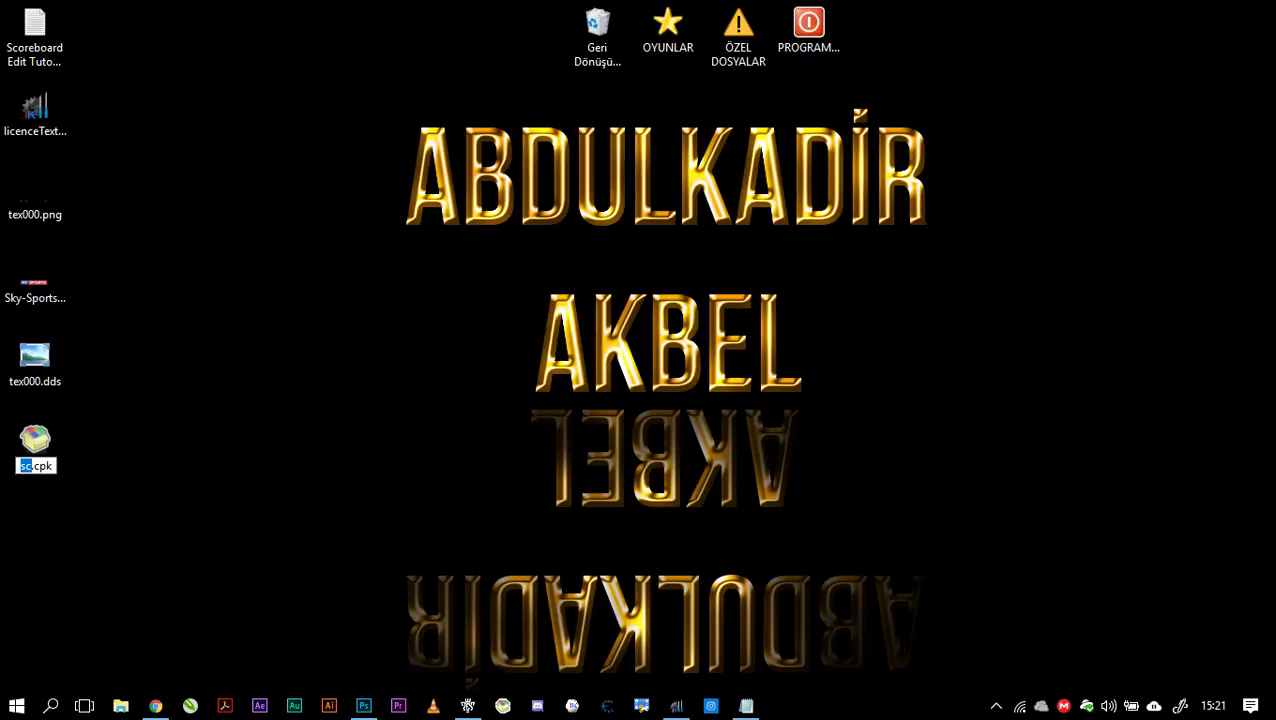
type("skysport")
type("s")
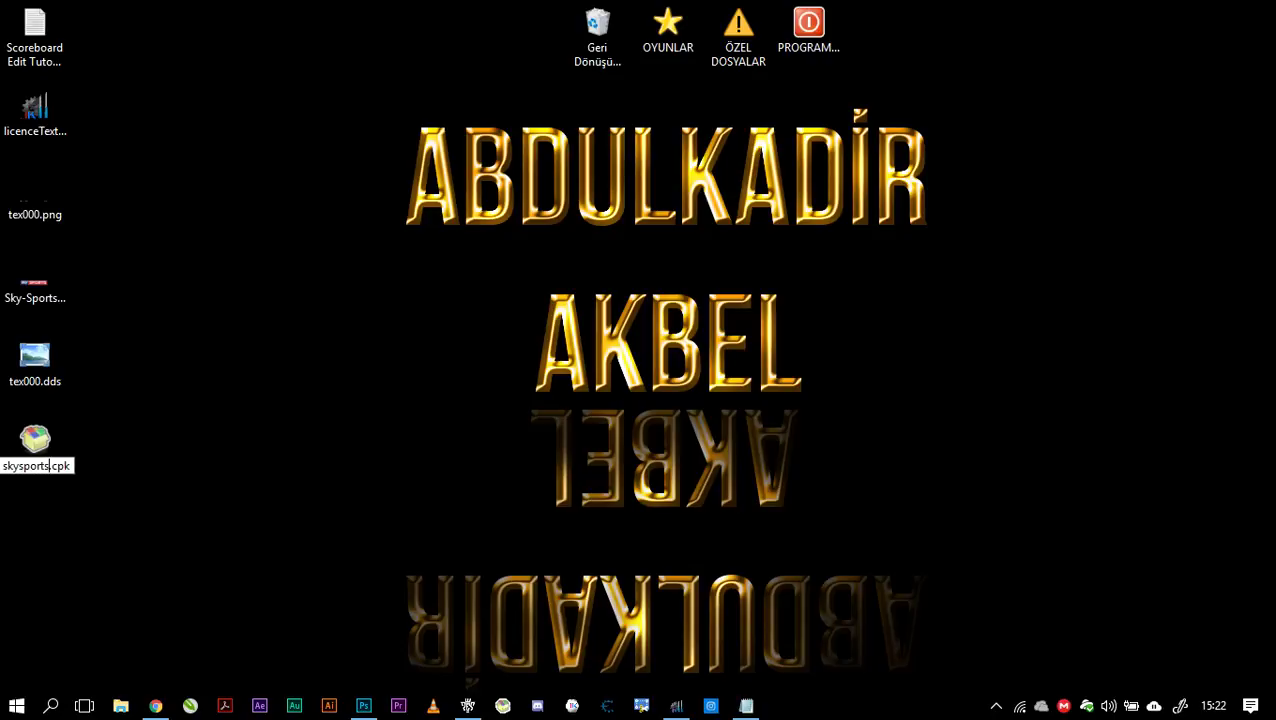
key("Return")
left_click(220, 440)
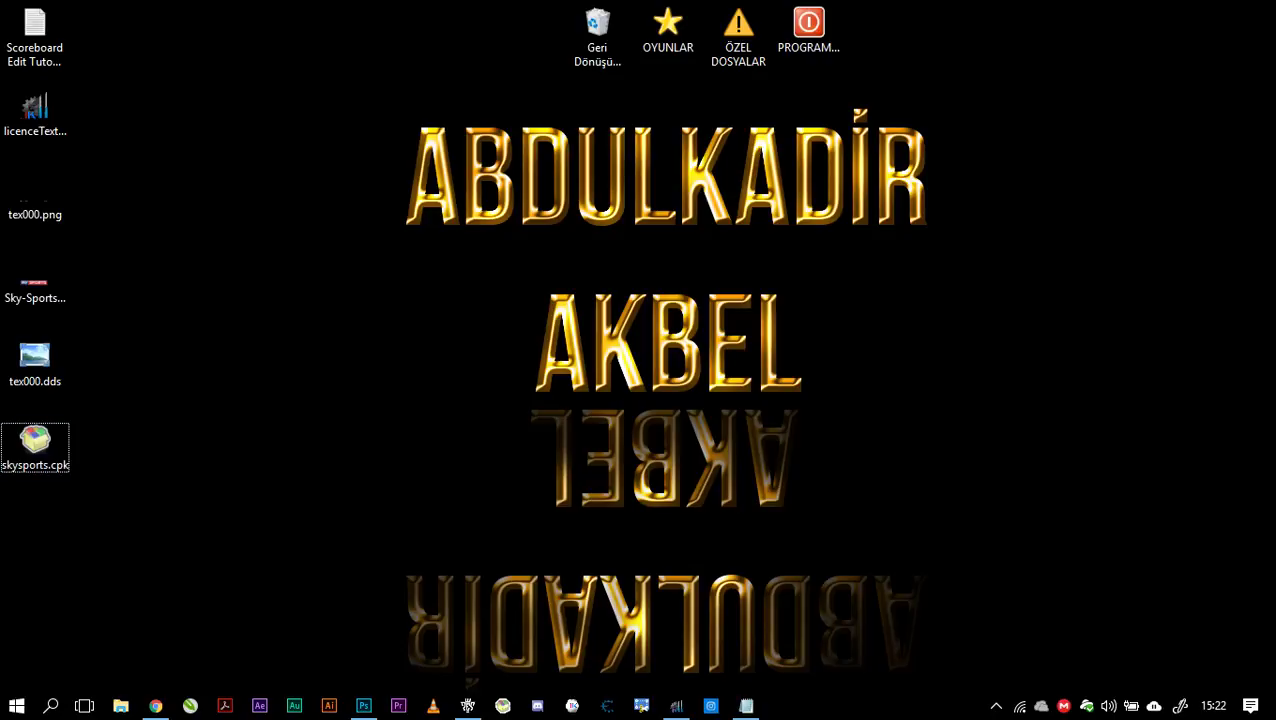
- Move skysports.cpk from the desktop into the download folder at the Pro Evolution Soccer 2018 shortcut's file location, granting administrator permission
left_click(668, 30)
double_click(668, 30)
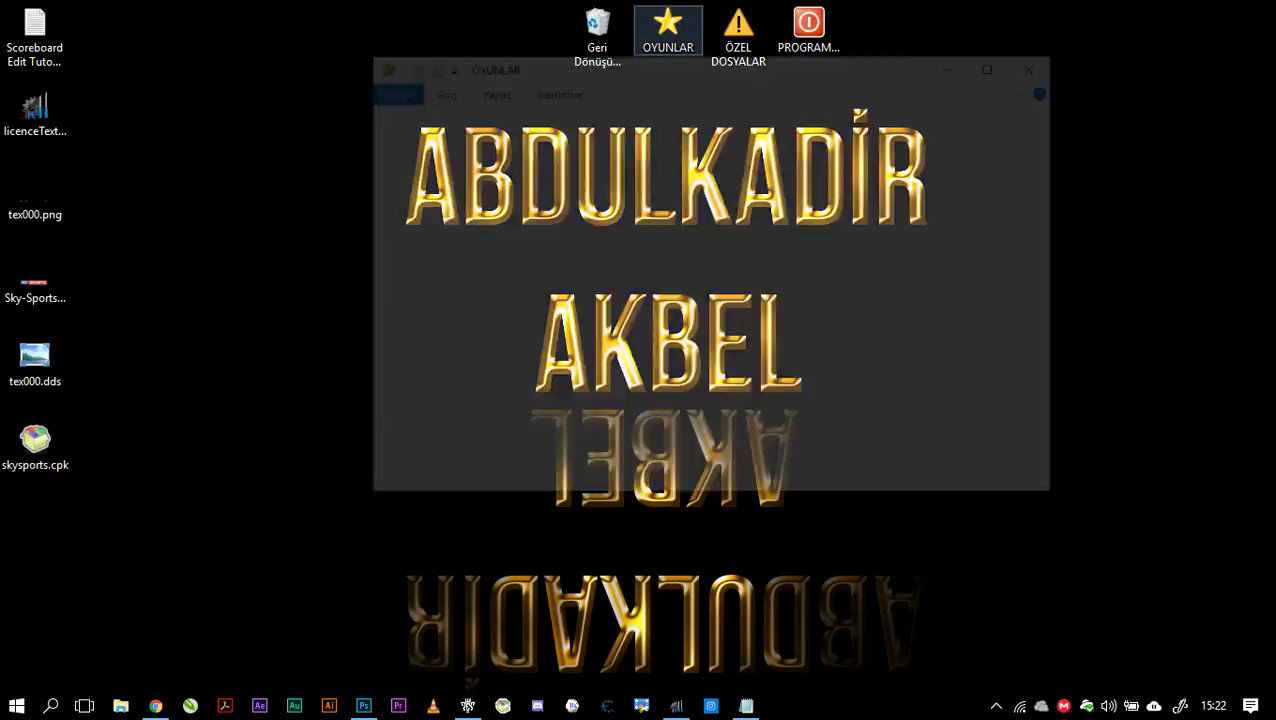
scroll(650, 300, "down", 5)
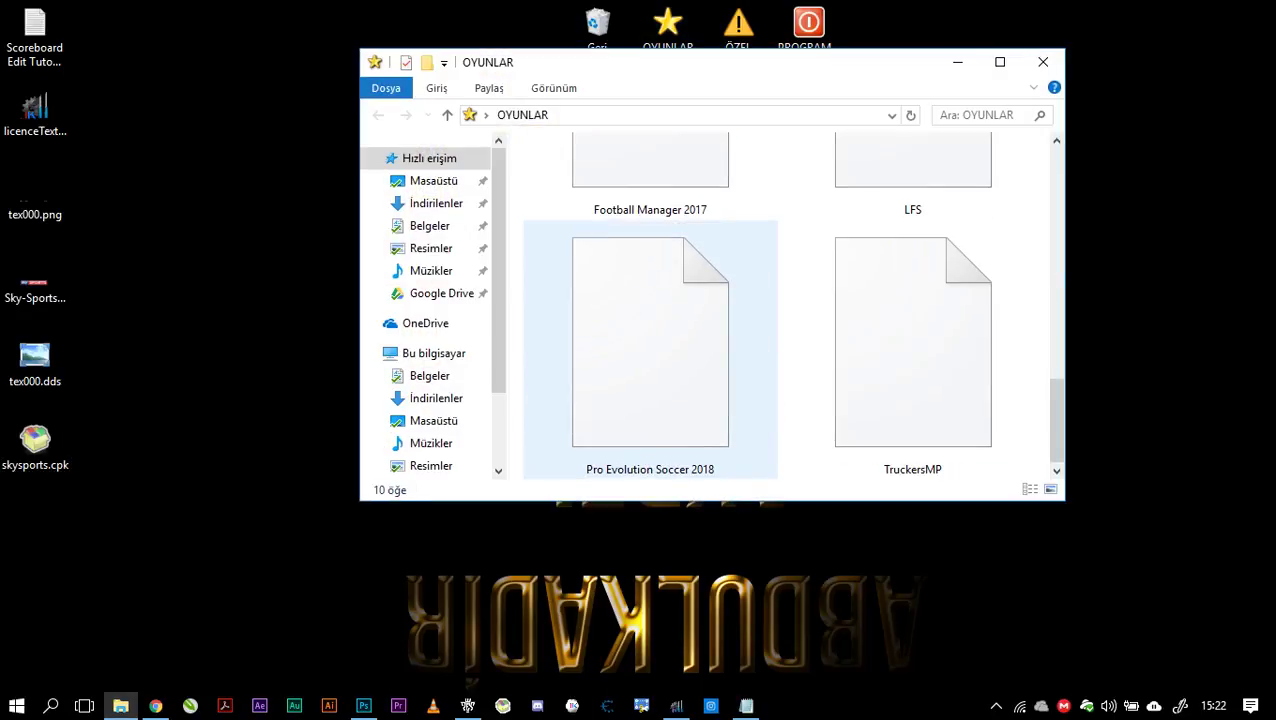
left_click(650, 300)
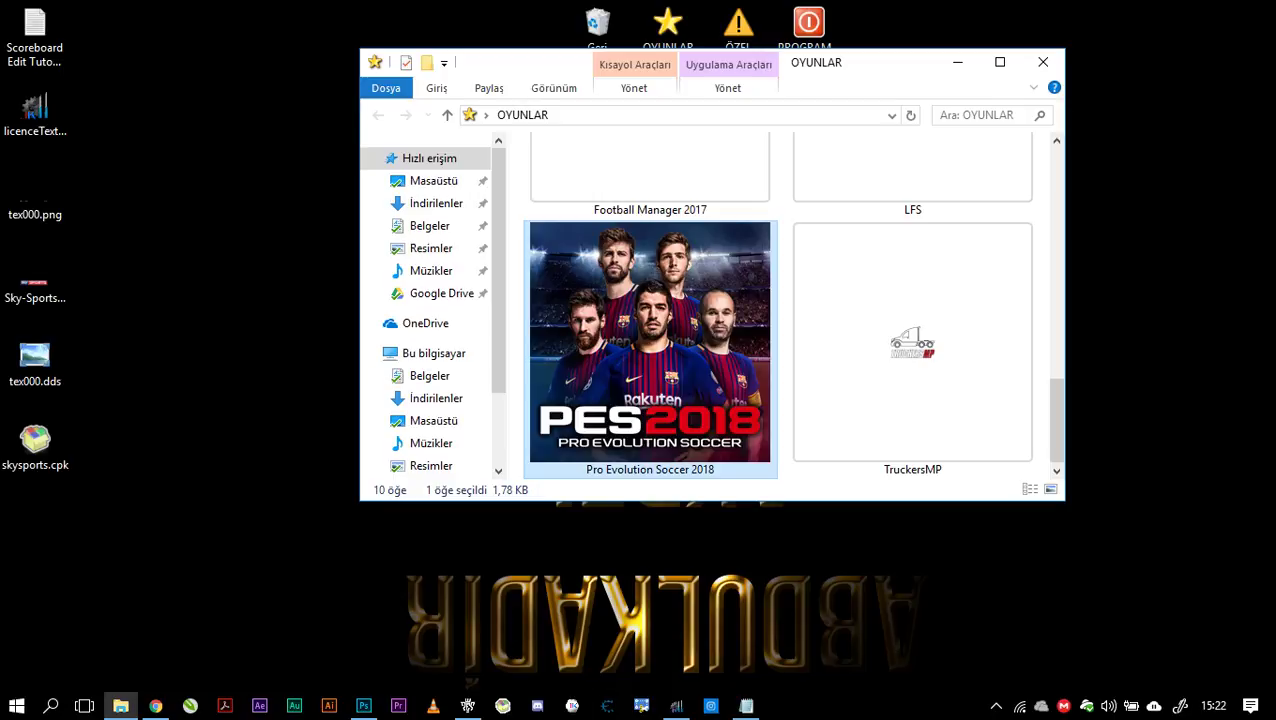
right_click(642, 300)
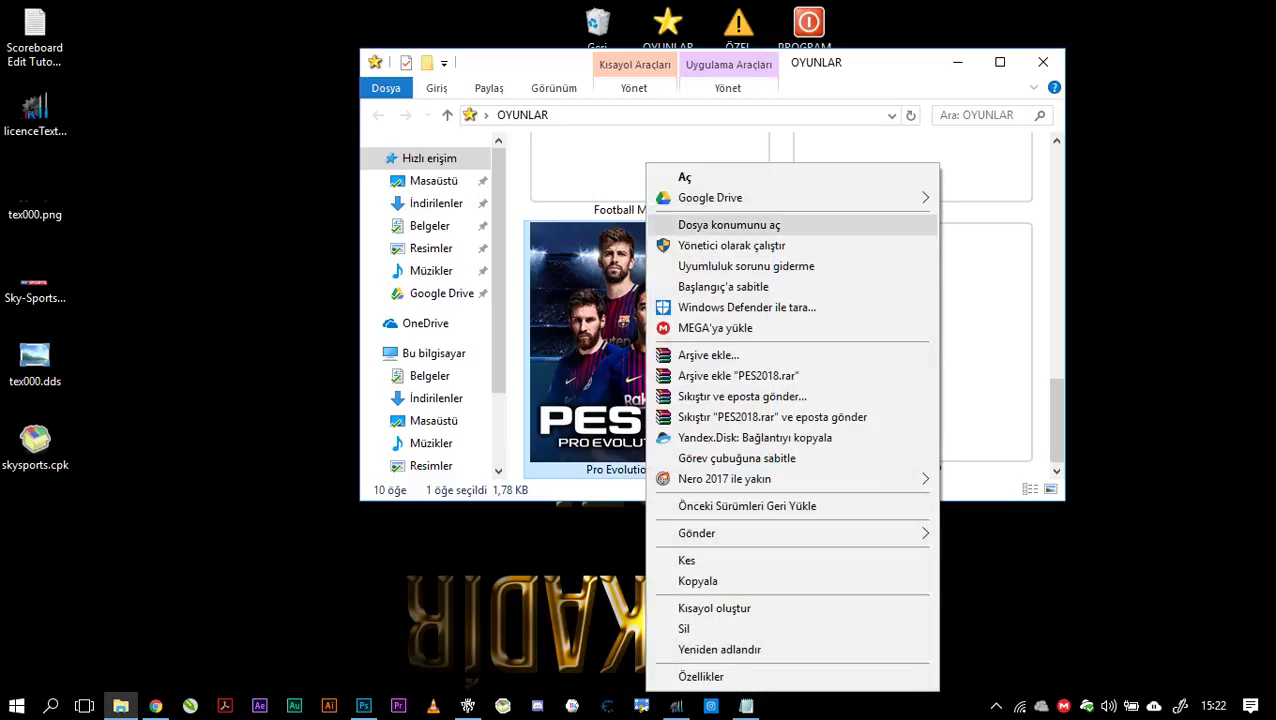
left_click(700, 224)
double_click(572, 209)
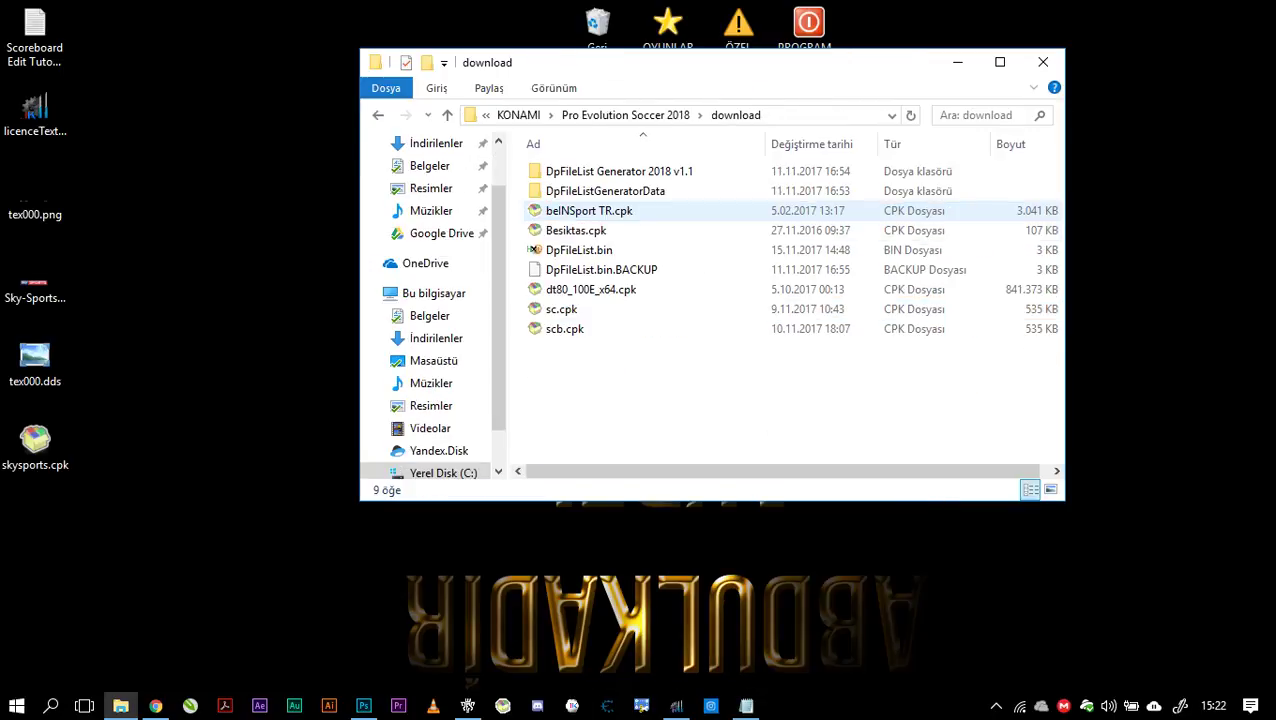
left_click_drag(35, 445, 572, 415)
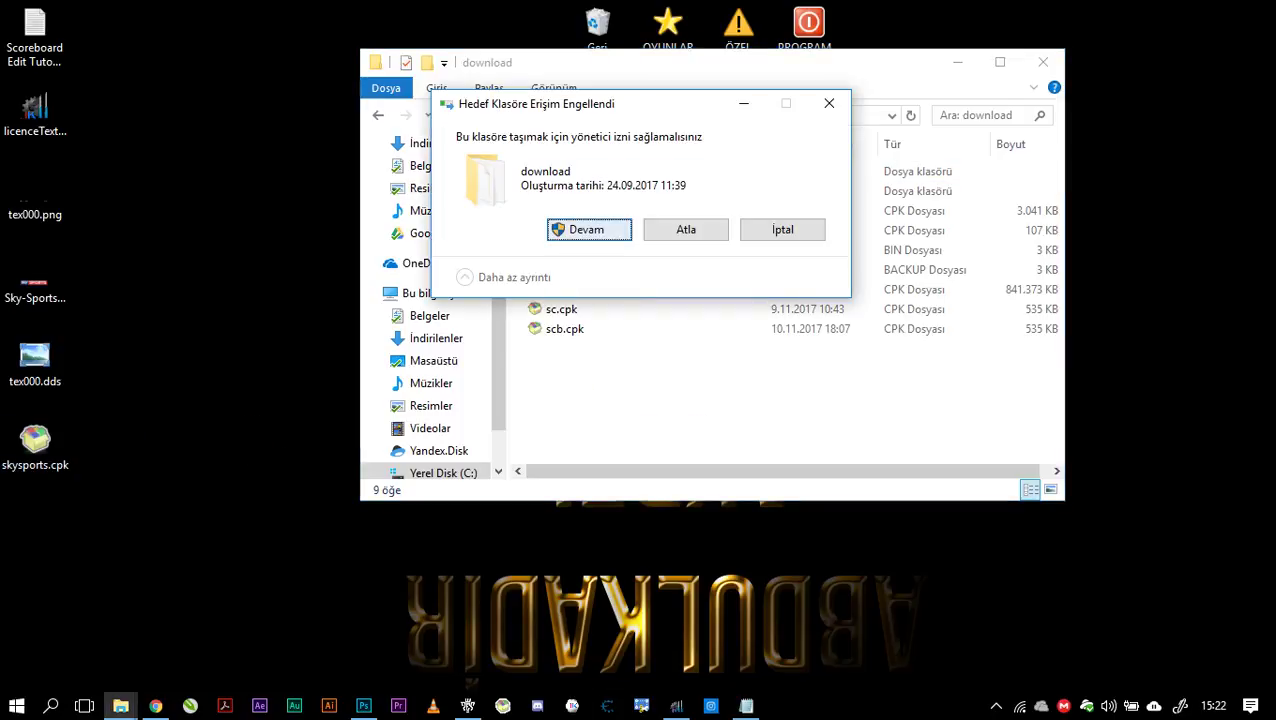
left_click(586, 228)
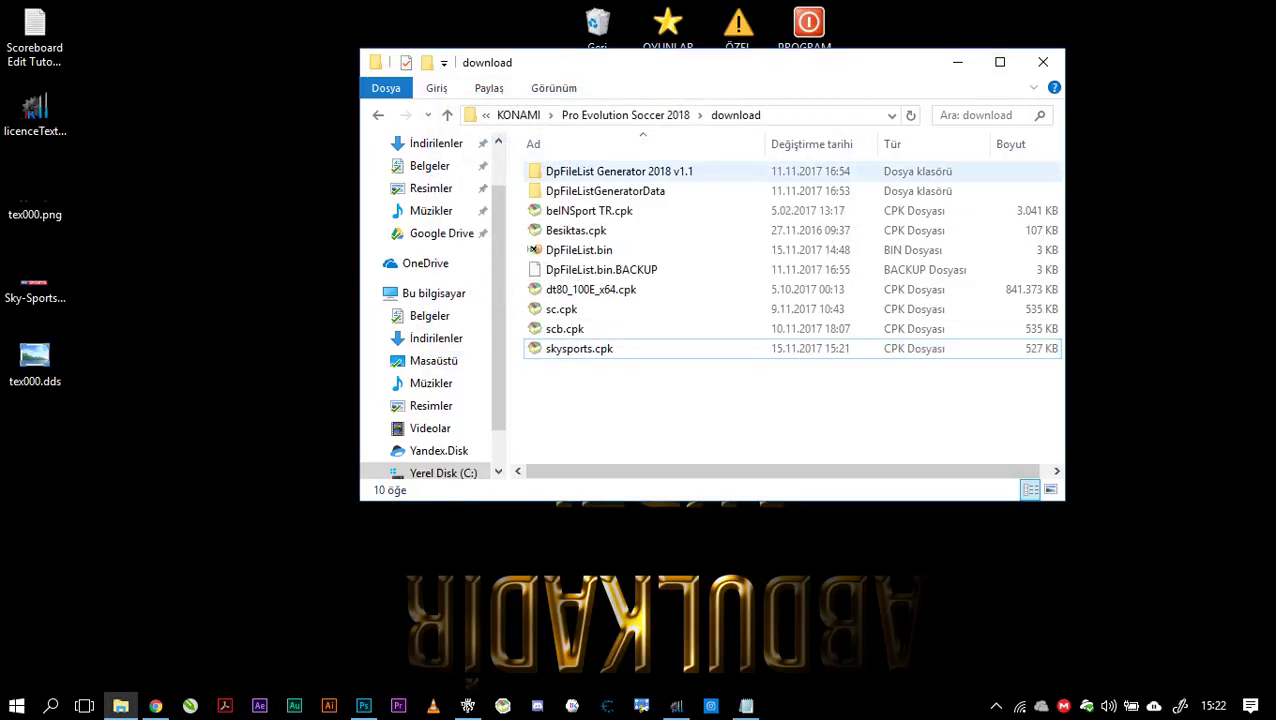
- Launch DpFileList Generator.exe from the DpFileList Generator 2018 v1.1 folder
double_click(610, 171)
left_click(605, 191)
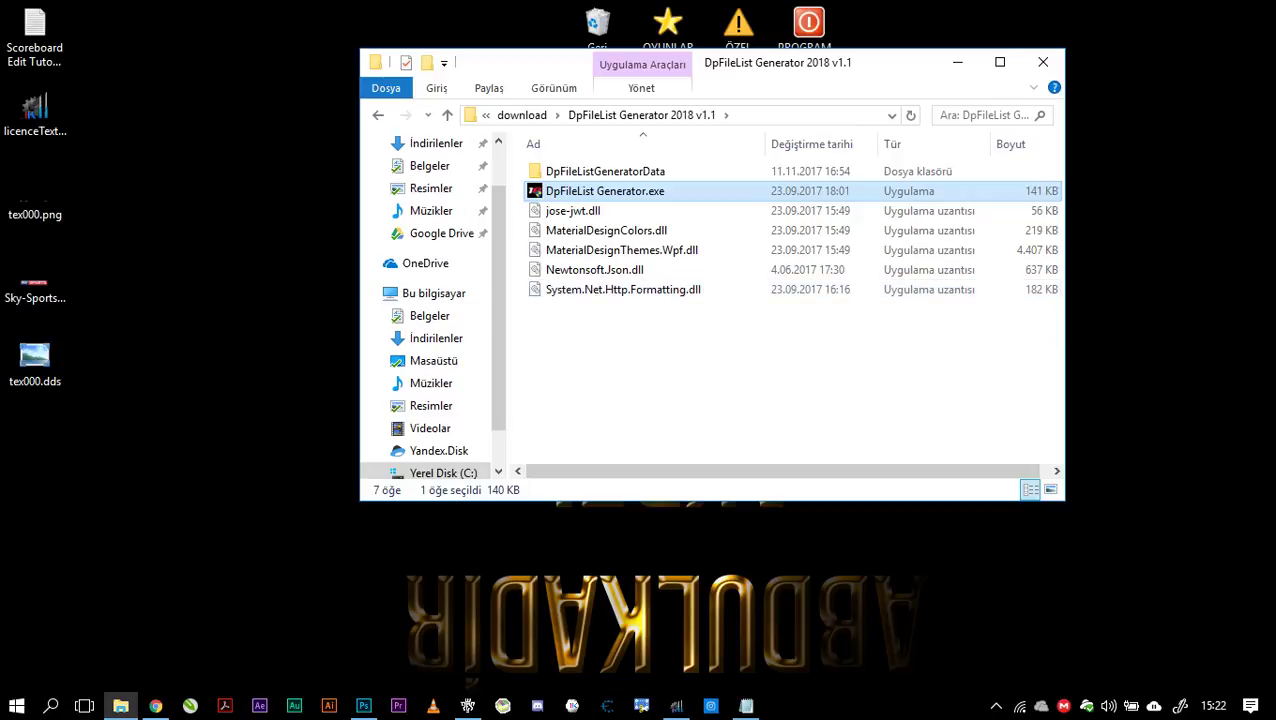
double_click(605, 191)
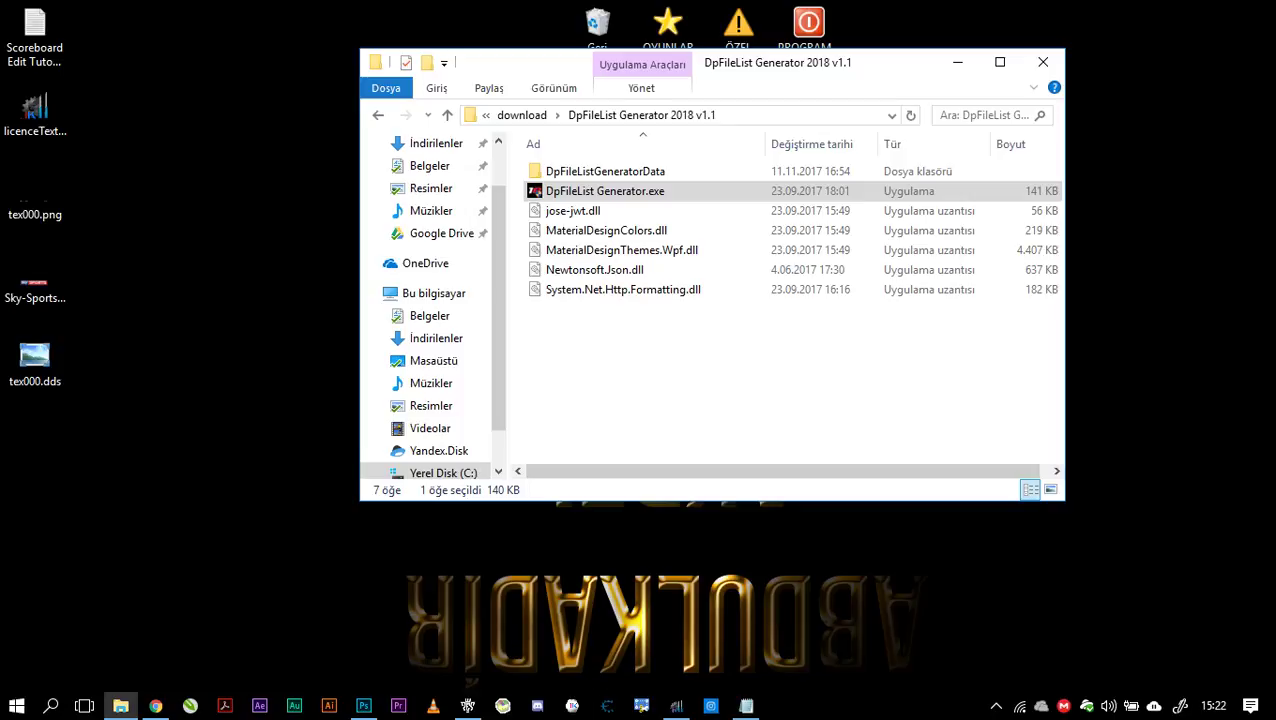
double_click(606, 191)
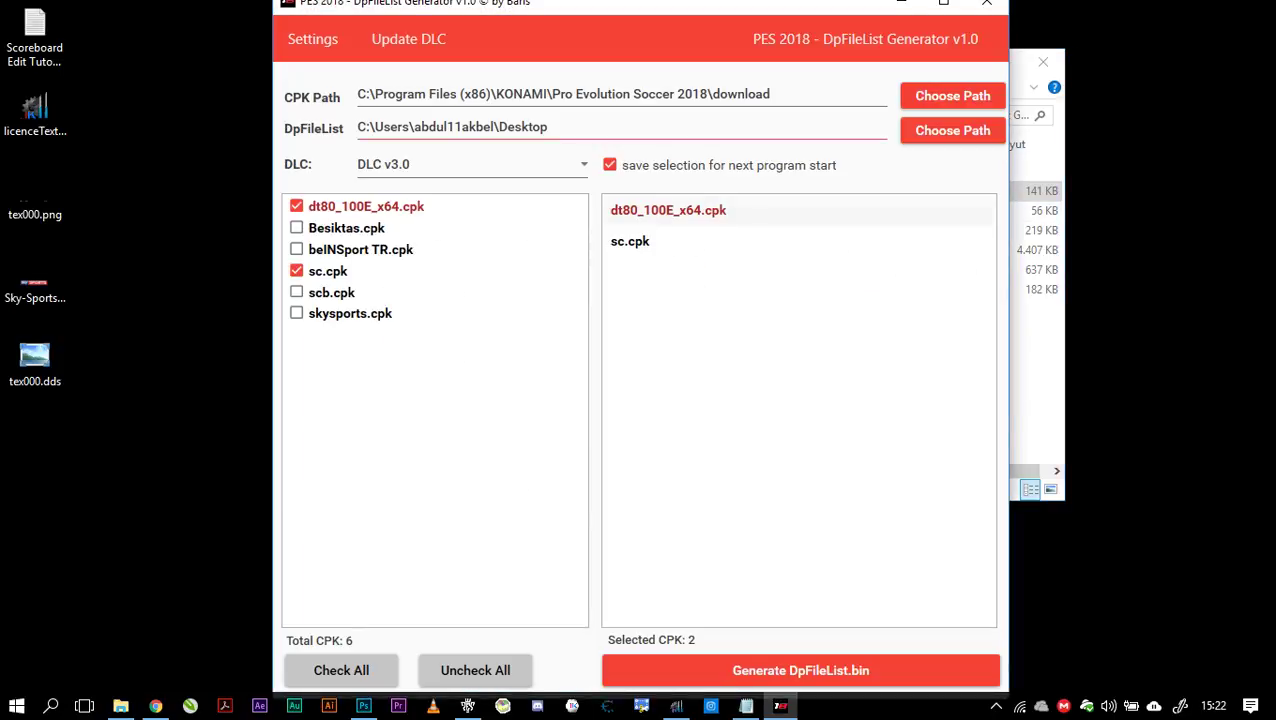
- Include skysports.cpk in the CPK selection and exclude sc.cpk
left_click(328, 271)
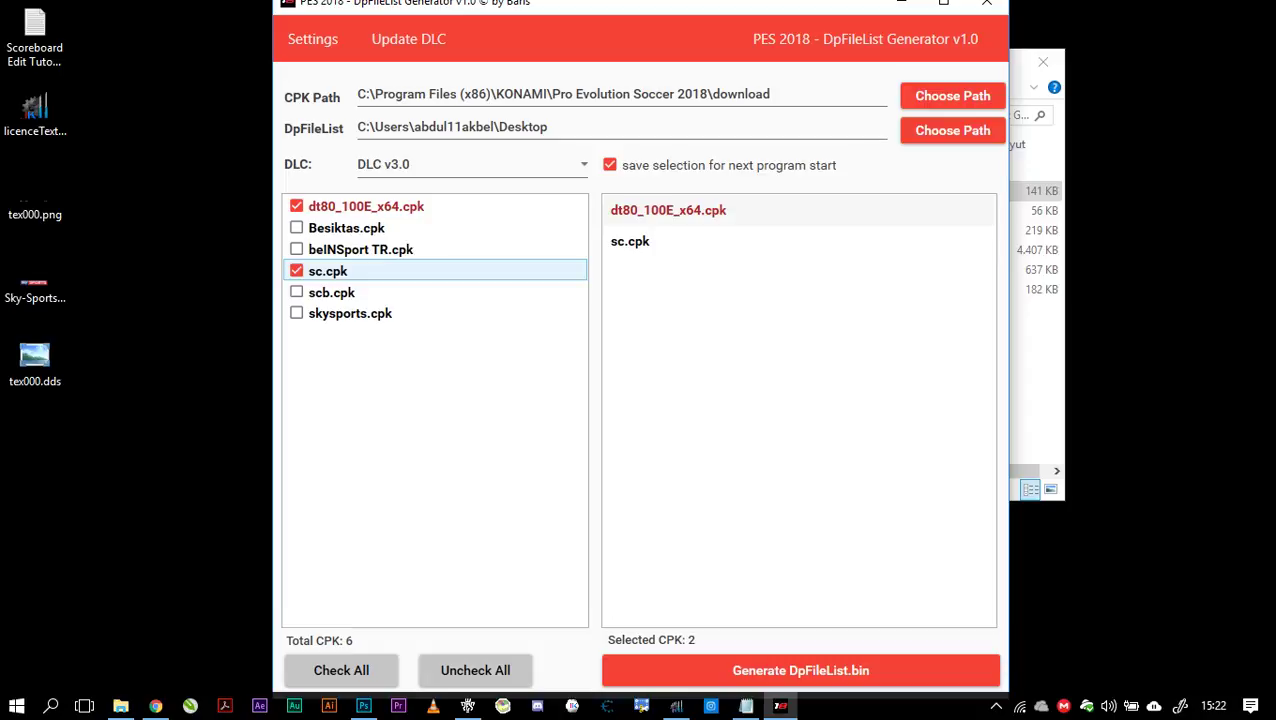
left_click(297, 271)
left_click(297, 271)
left_click(297, 313)
left_click(297, 271)
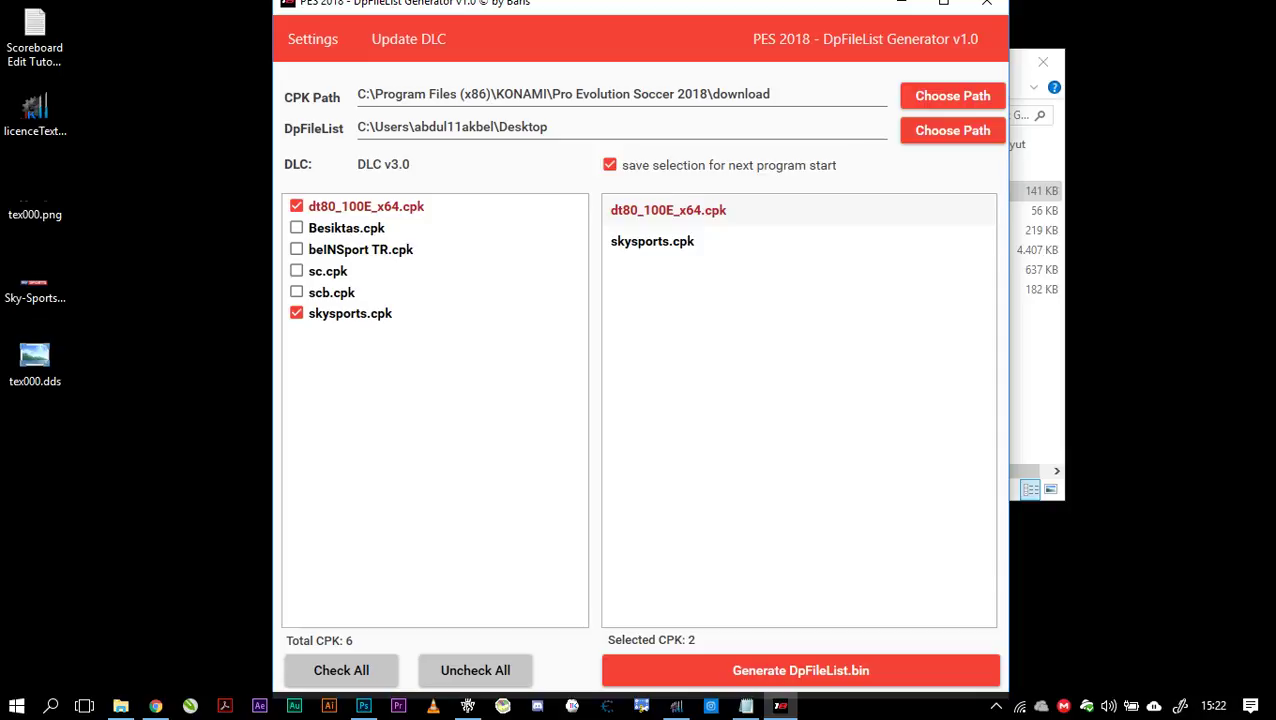
- Set the DLC option to no DLC and generate DpFileList.bin, closing the generator and its folder window
left_click(472, 165)
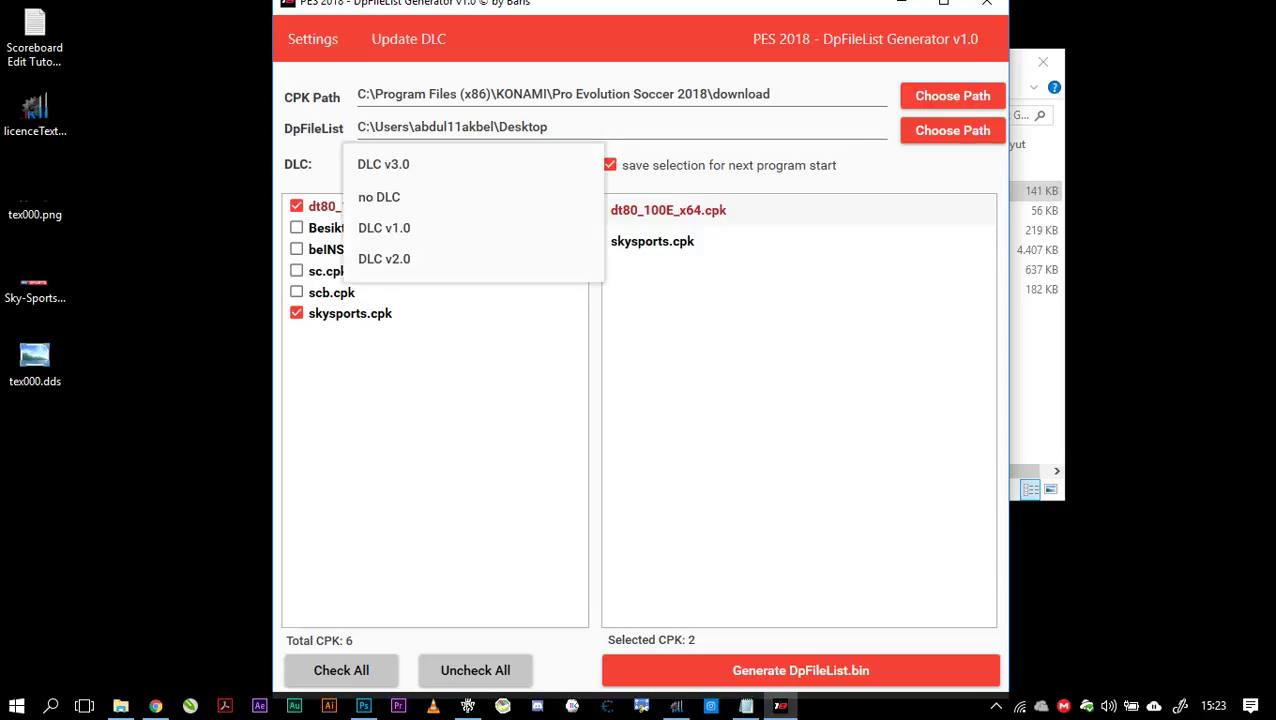
key("Down")
key("Return")
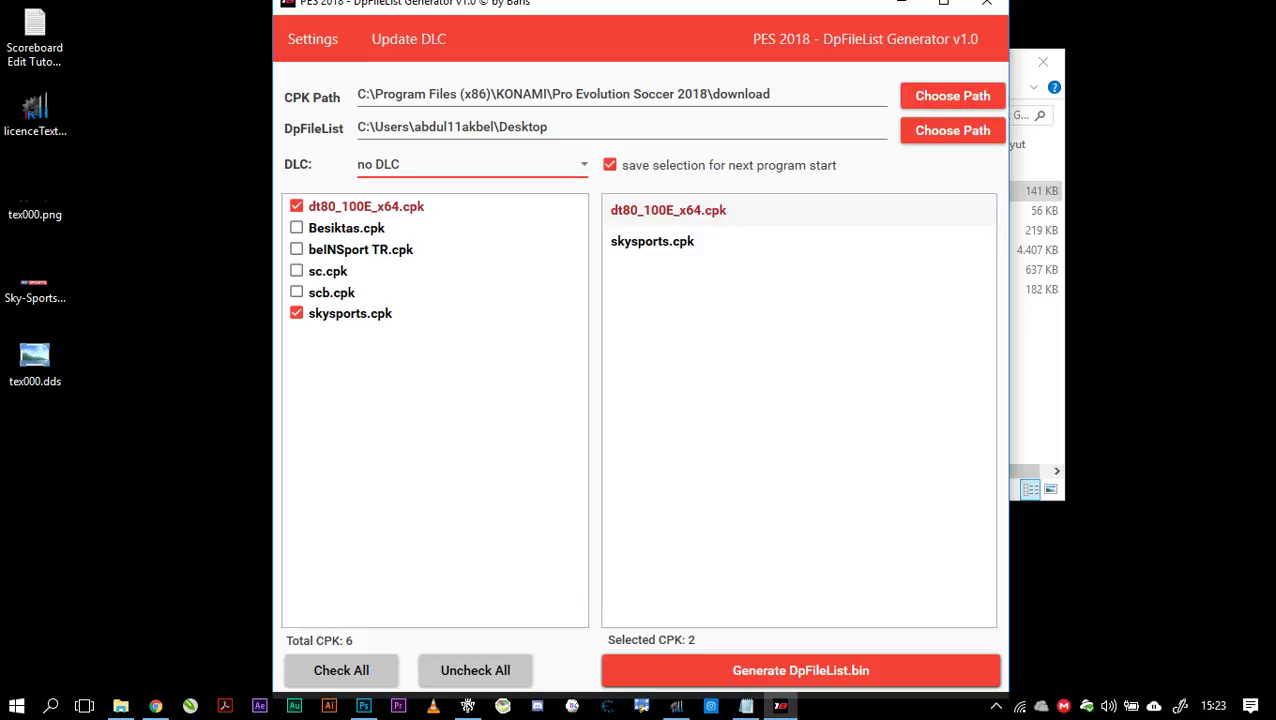
key("Return")
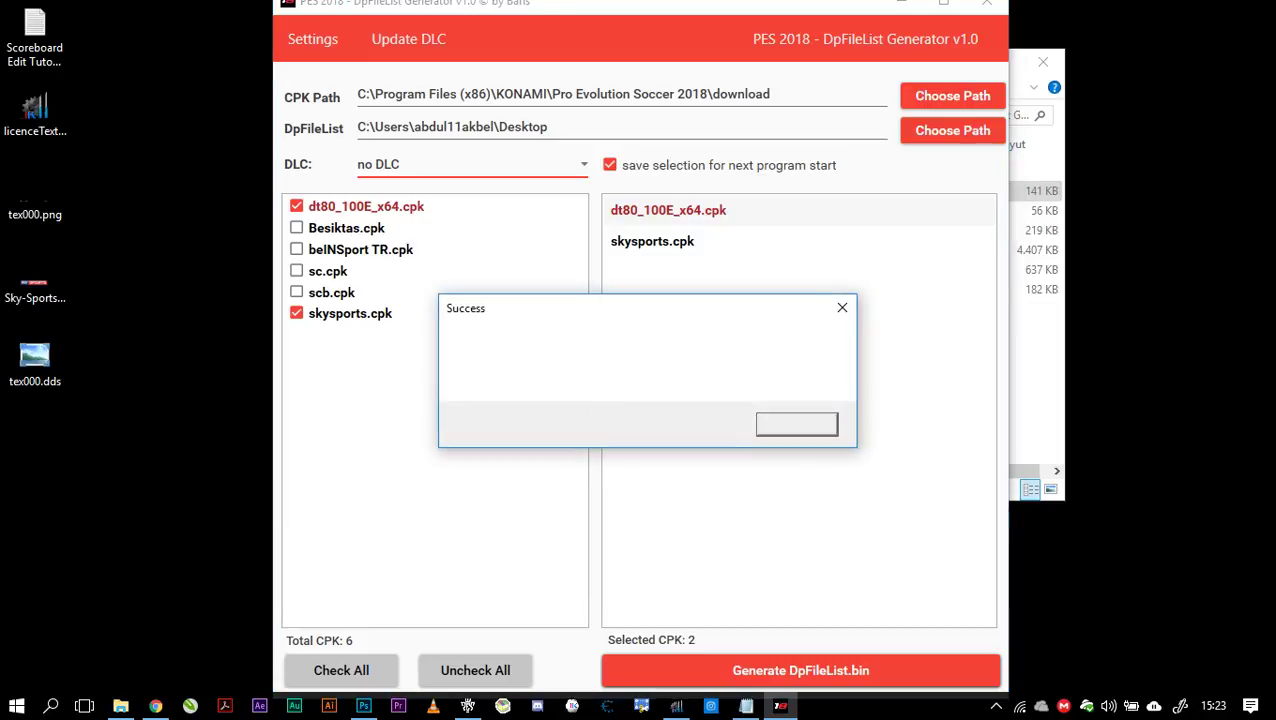
key("Return")
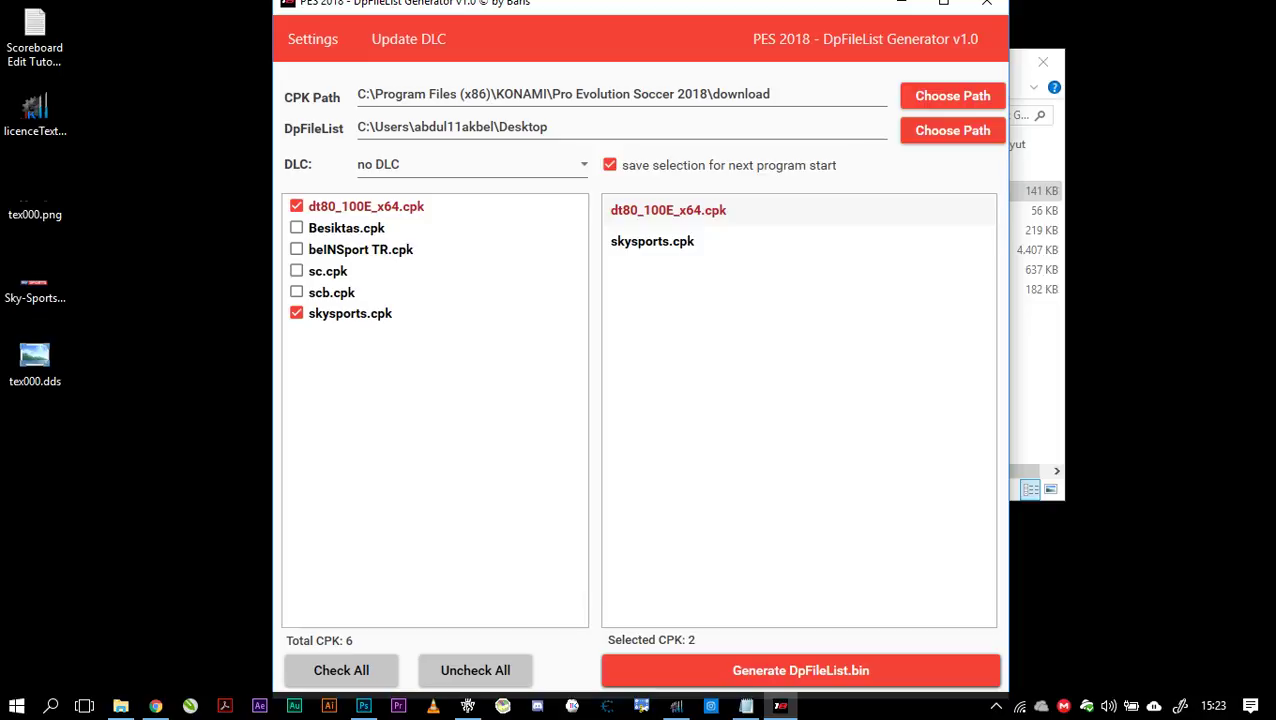
key("alt+F4")
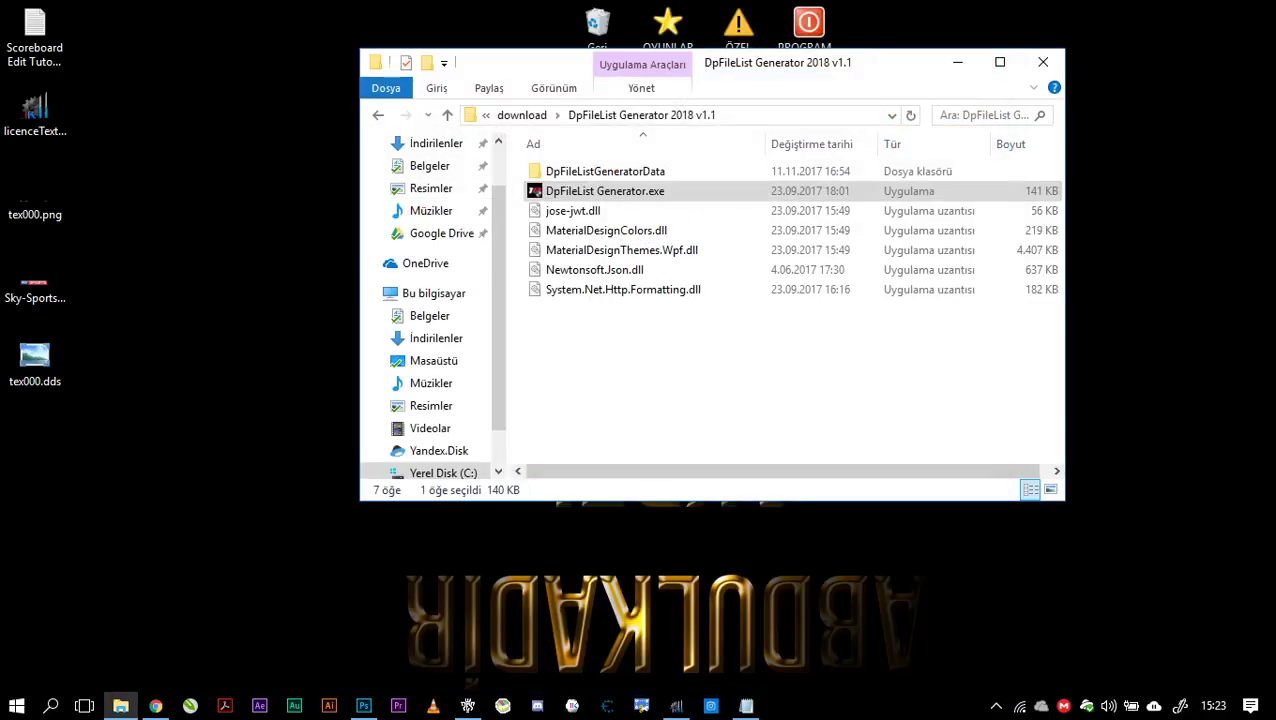
key("alt+F4")
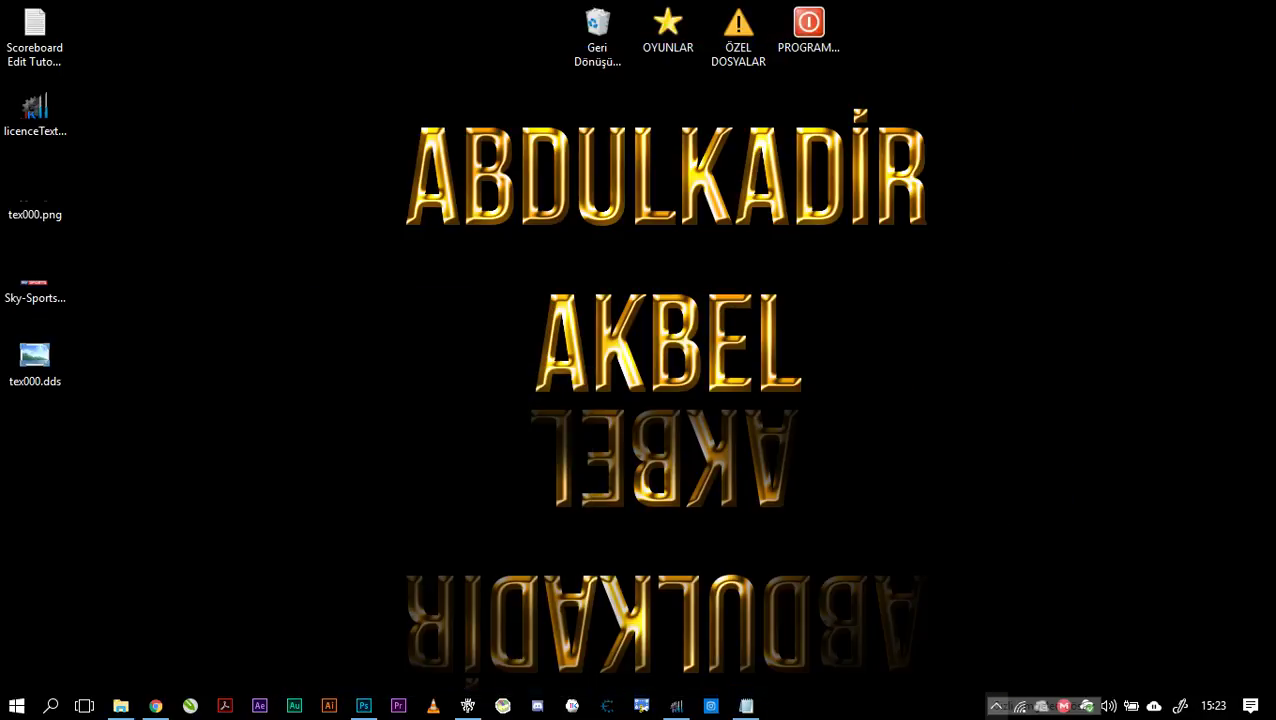
- Launch PES2018 through Steam
left_click(996, 705)
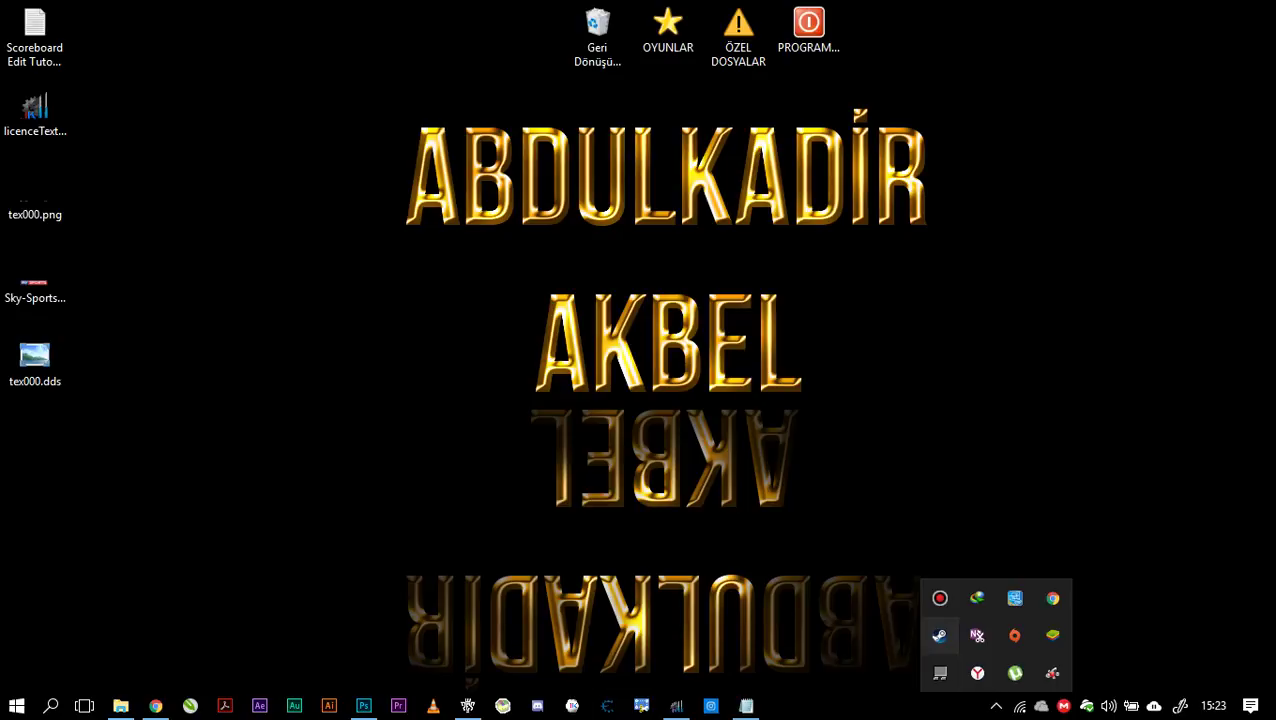
right_click(939, 635)
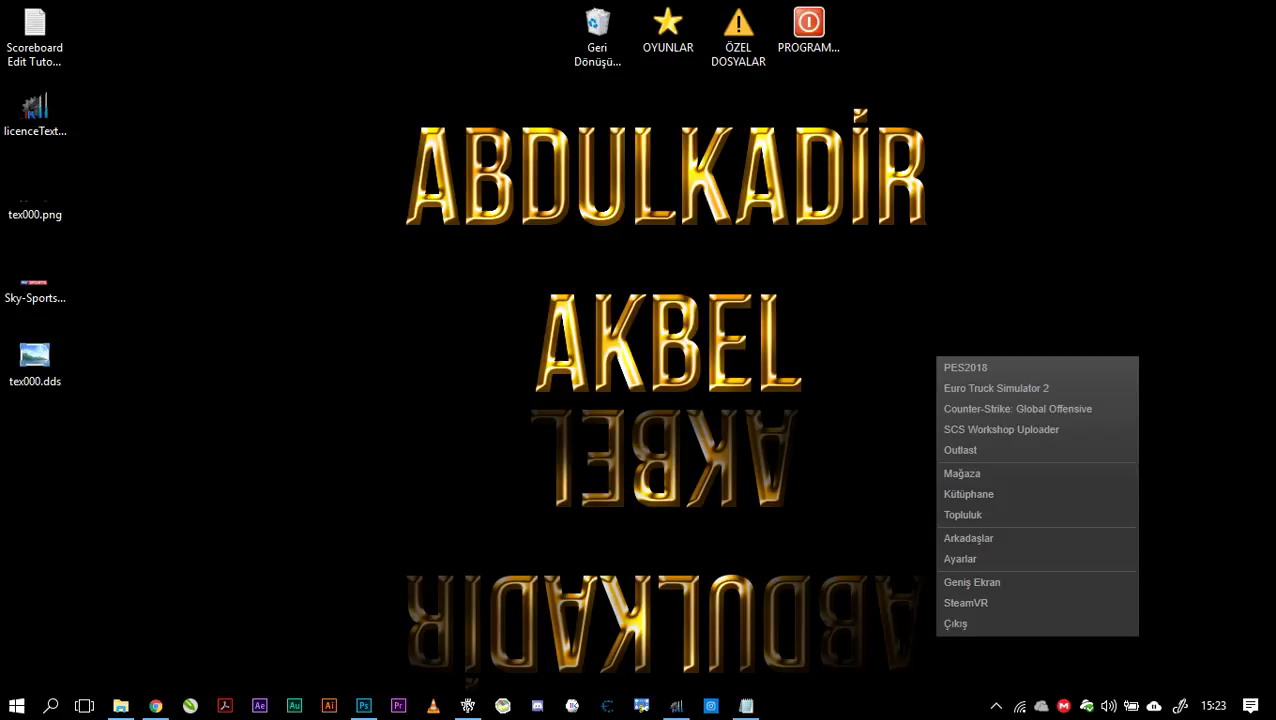
left_click(965, 367)
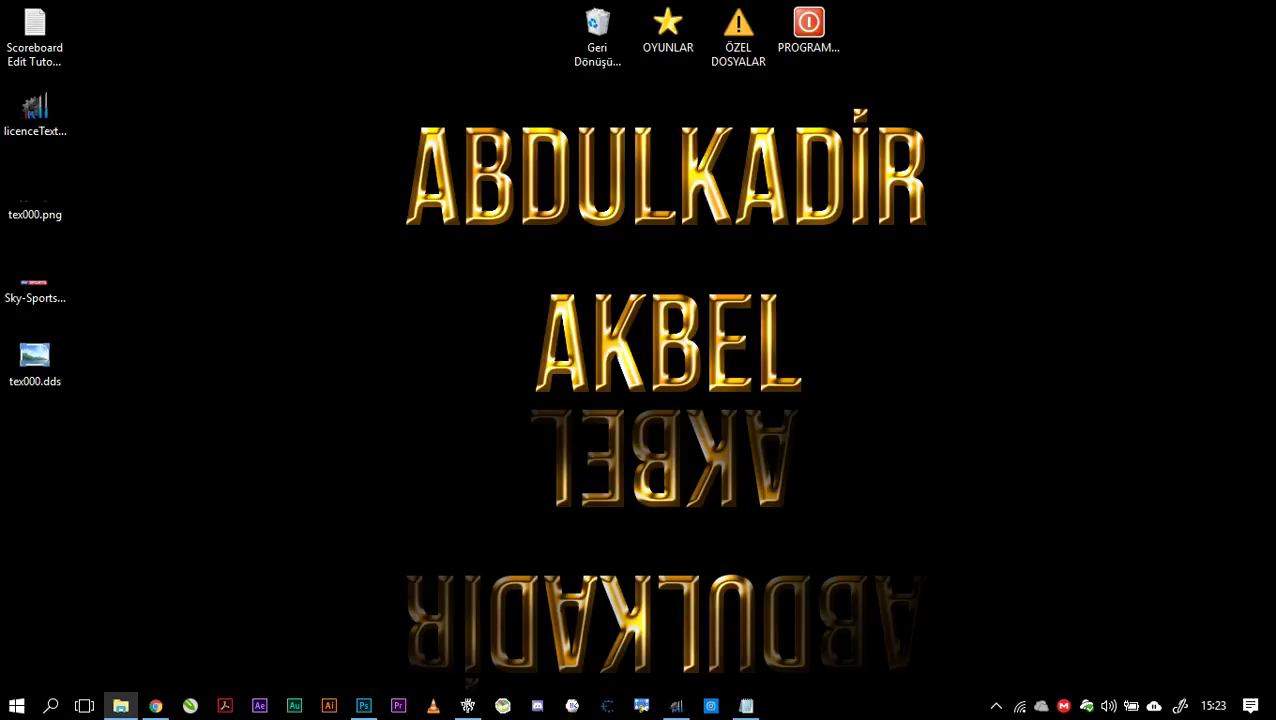
- Switch to Chrome, pause the YouTube music video and minimize the browser
mouse_move(156, 705)
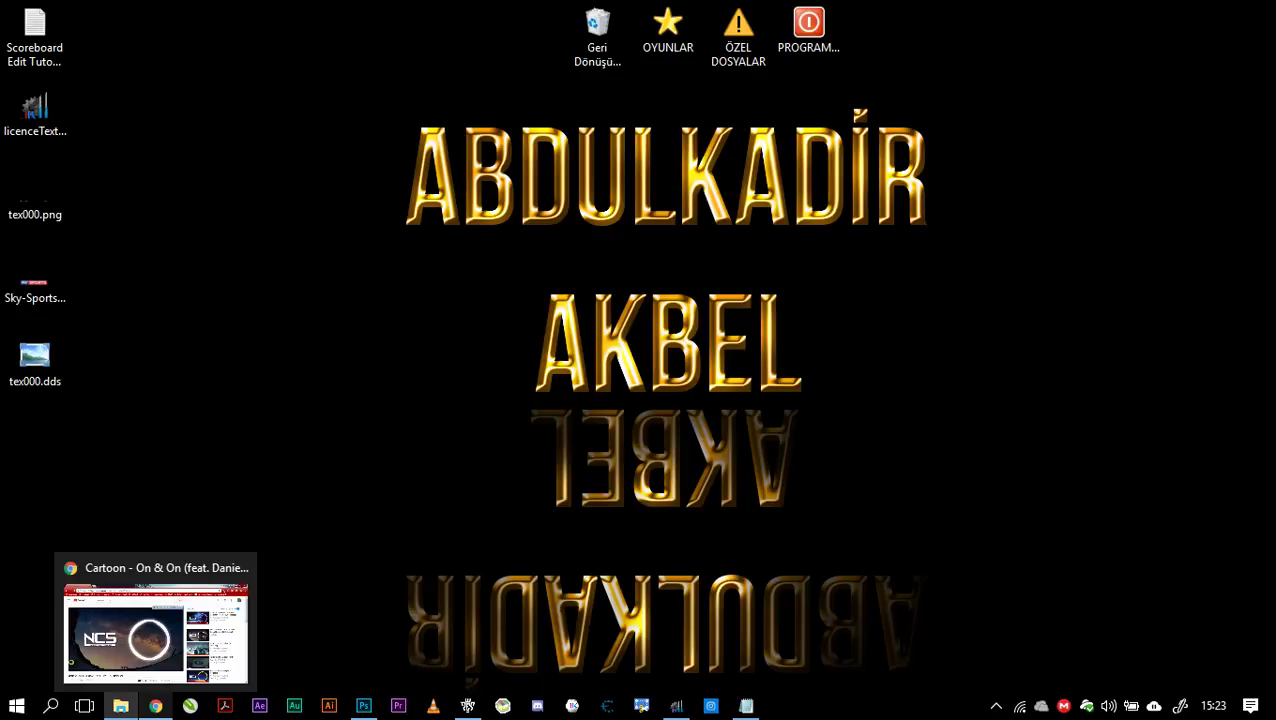
left_click(156, 705)
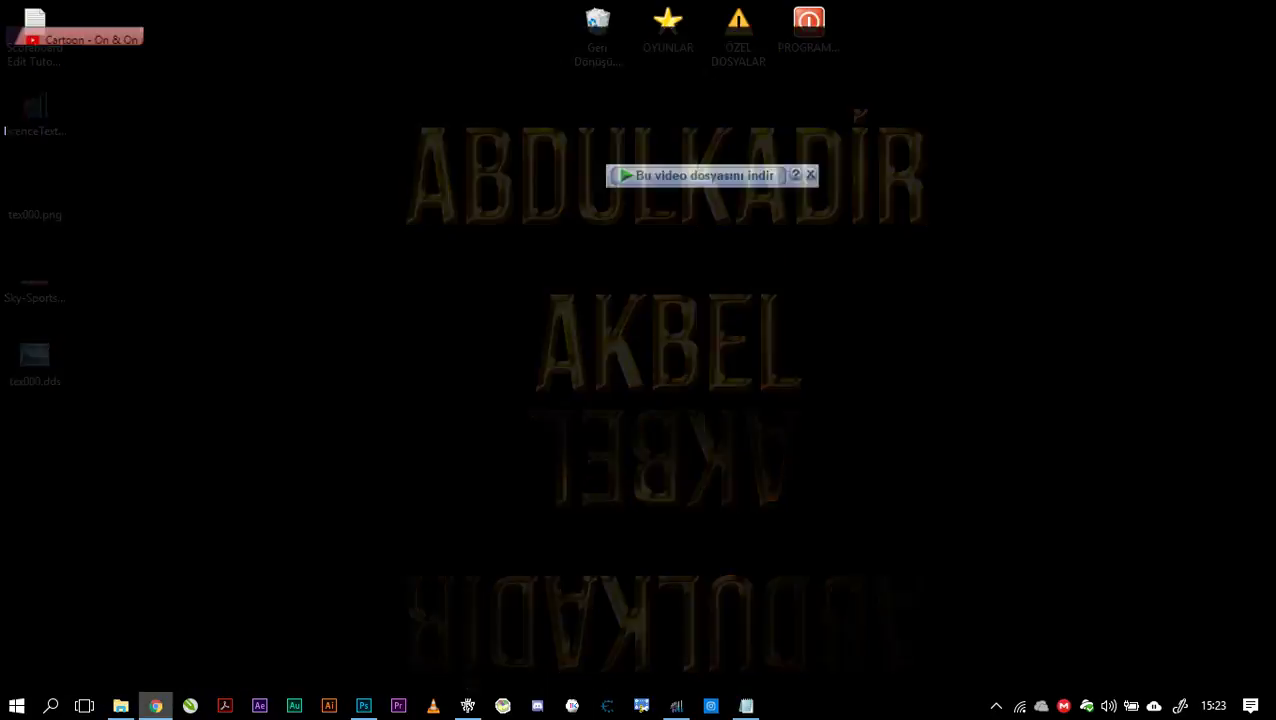
left_click(433, 385)
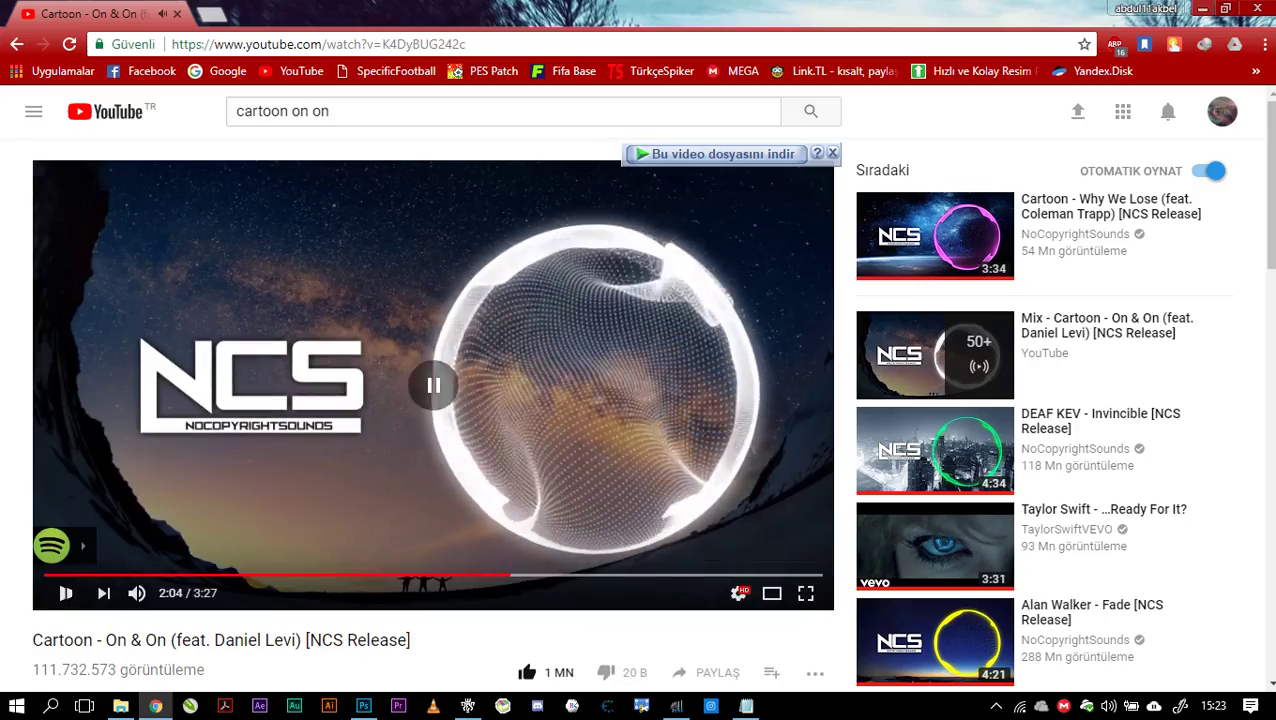
left_click(1202, 8)
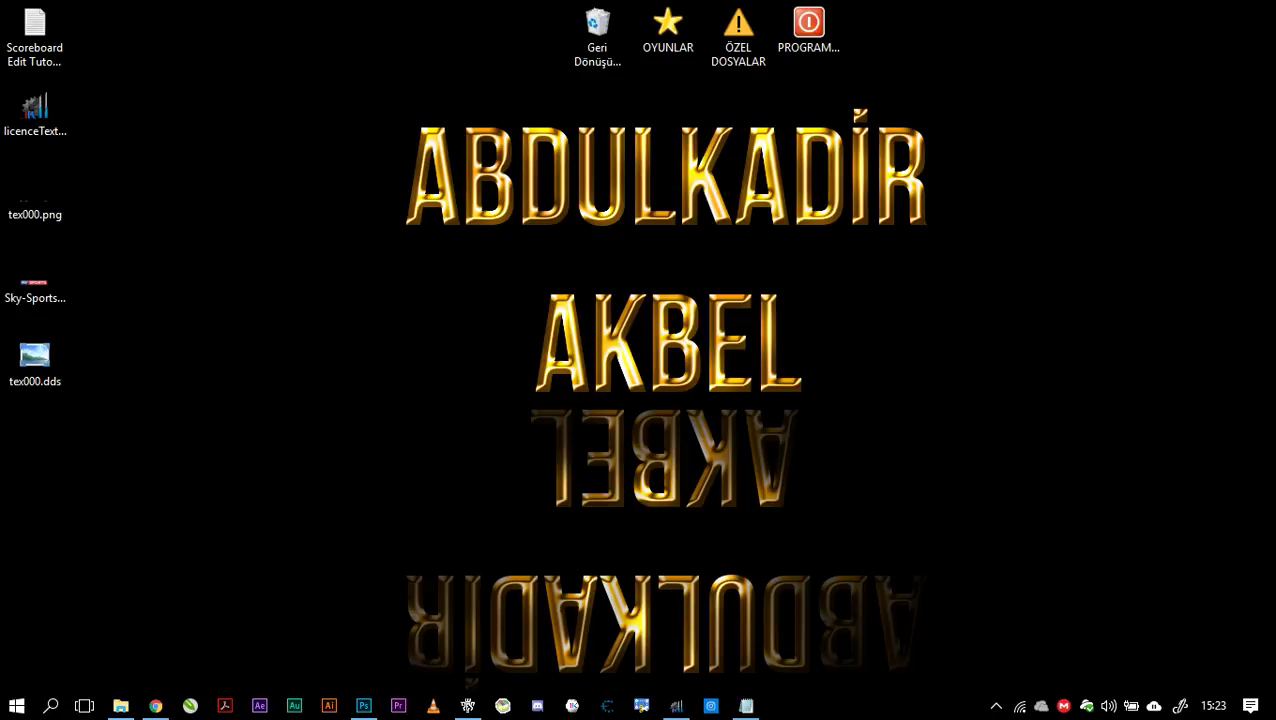
mouse_move(752, 6)
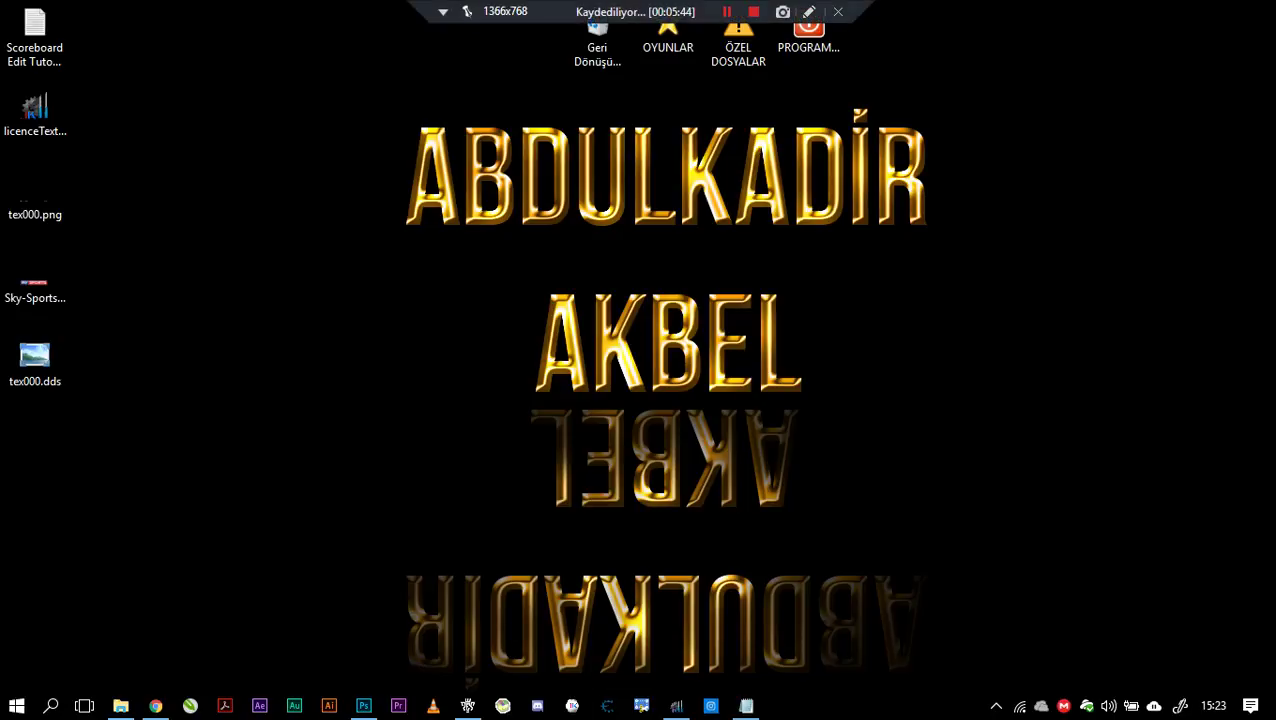
left_click(727, 11)
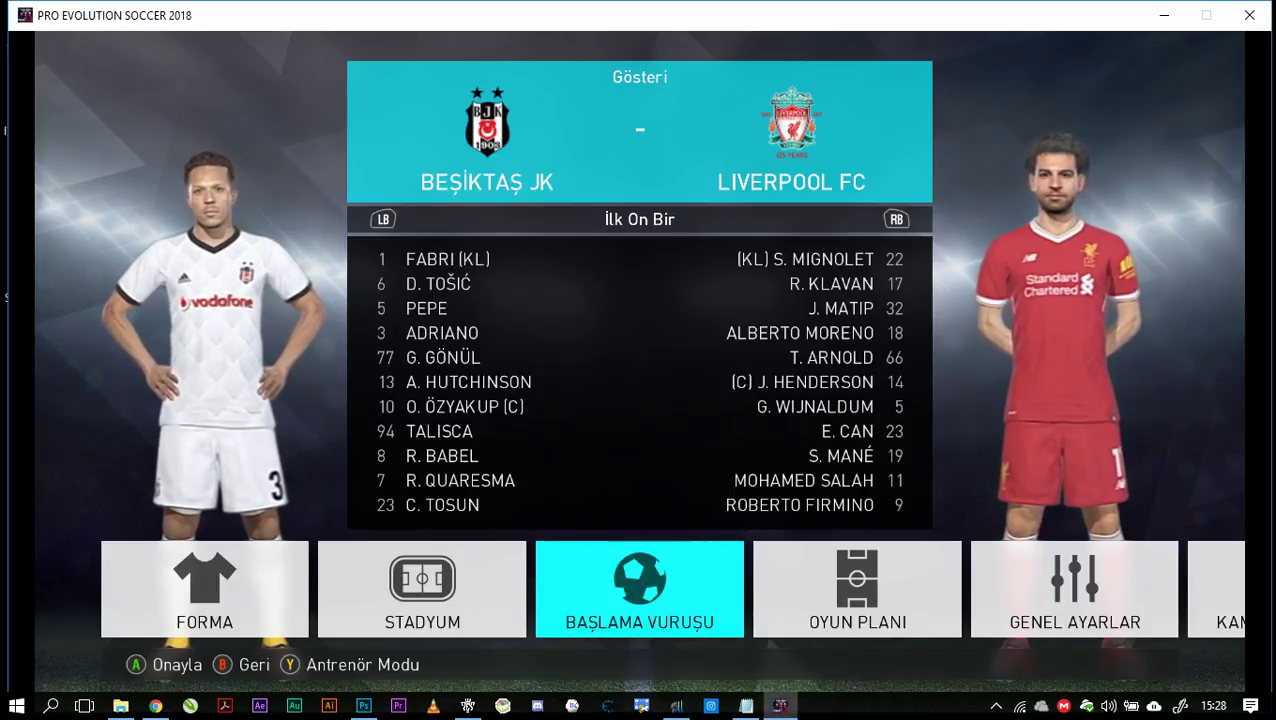
- Start the exhibition match between Beşiktaş JK and Liverpool FC in Pro Evolution Soccer 2018
key("Return")
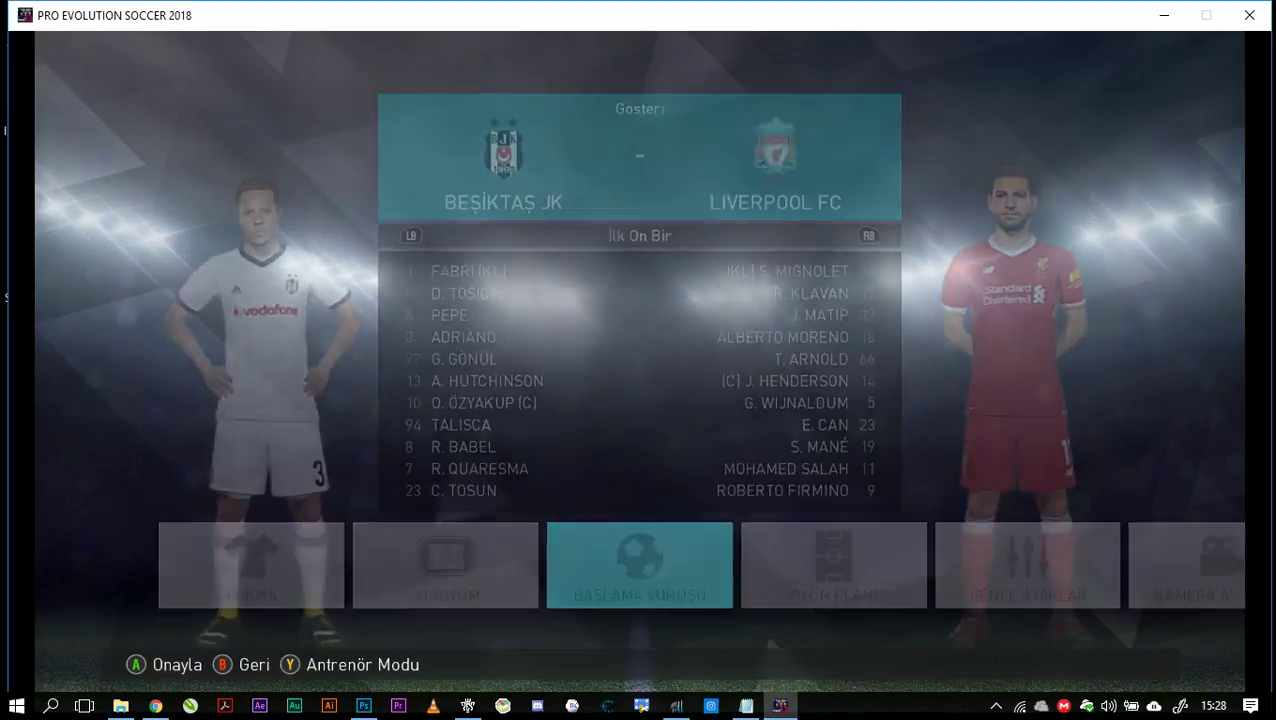